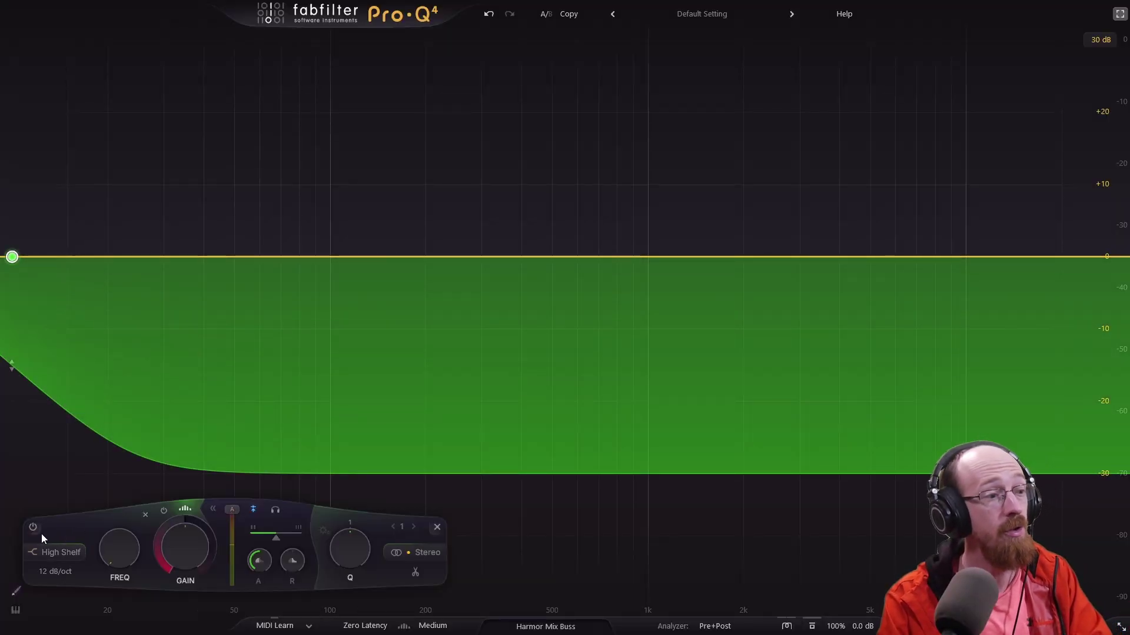
Step: Bypass the Harmor Mix Buss high-shelf band and start song playback
left_click(34, 526)
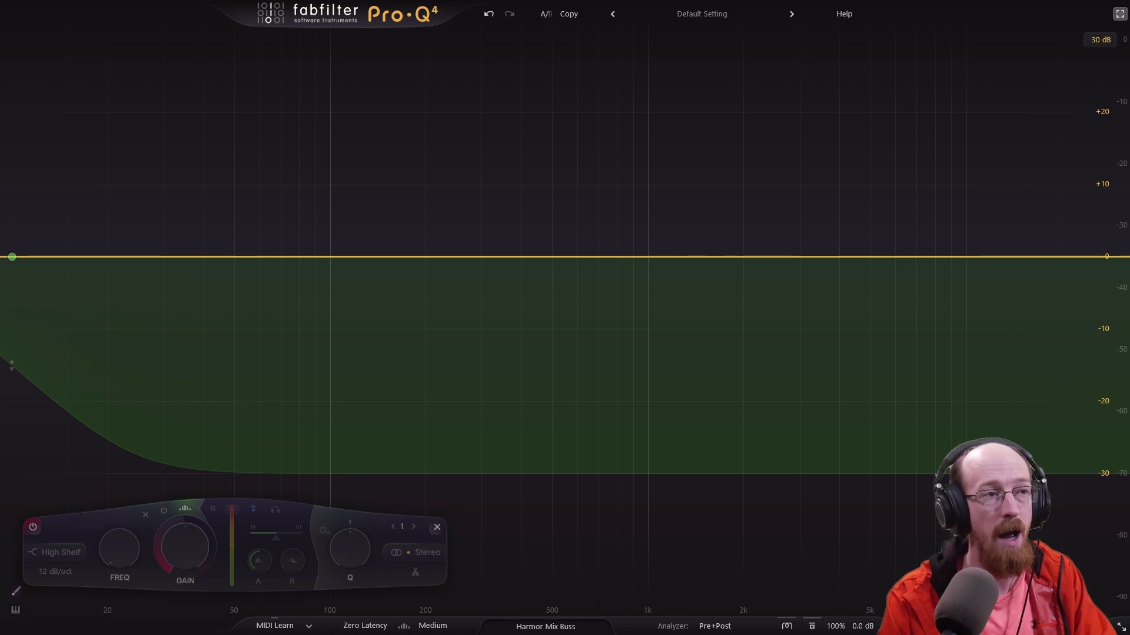
key("space")
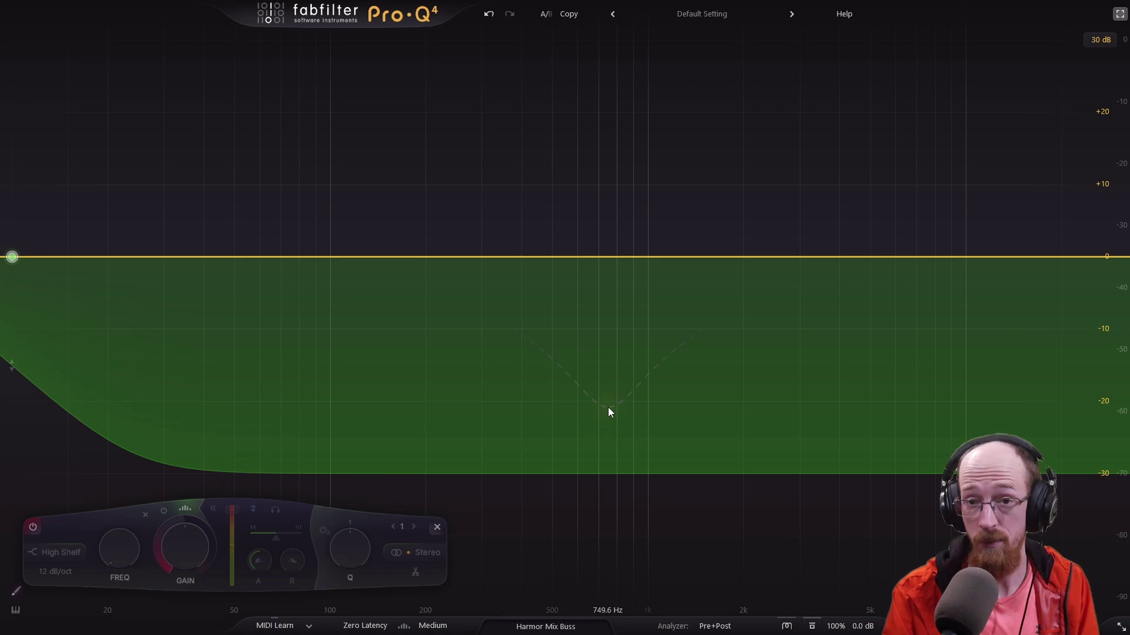
Step: Re-enable the high-shelf band, set its dynamic range to -12.43 dB, and A/B it during playback
left_click(32, 527)
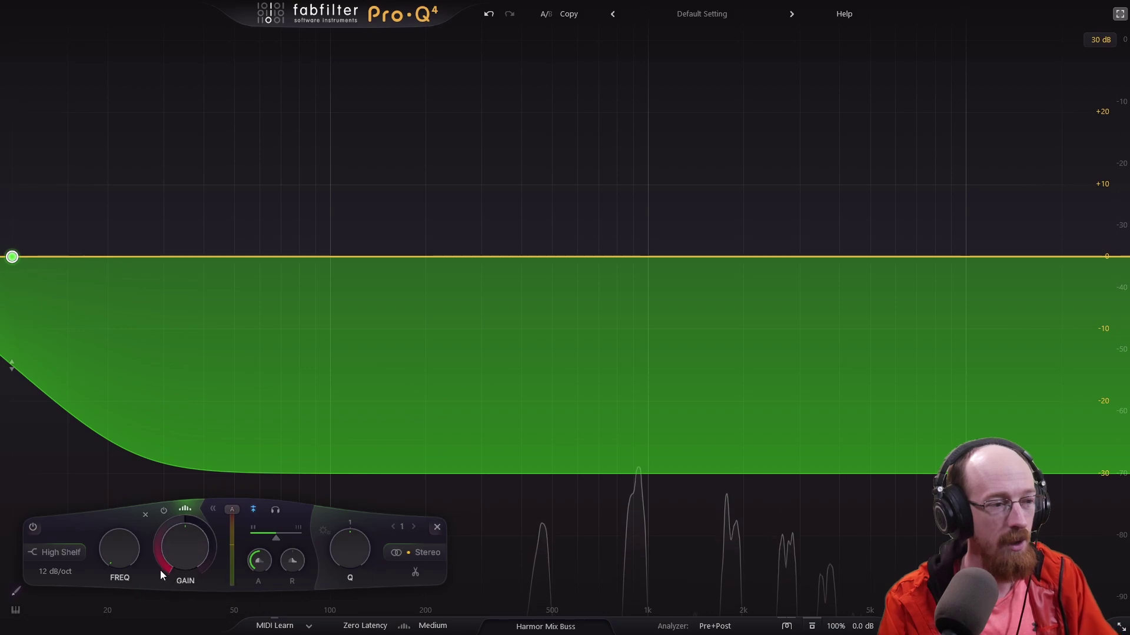
left_click_drag(160, 569, 170, 467)
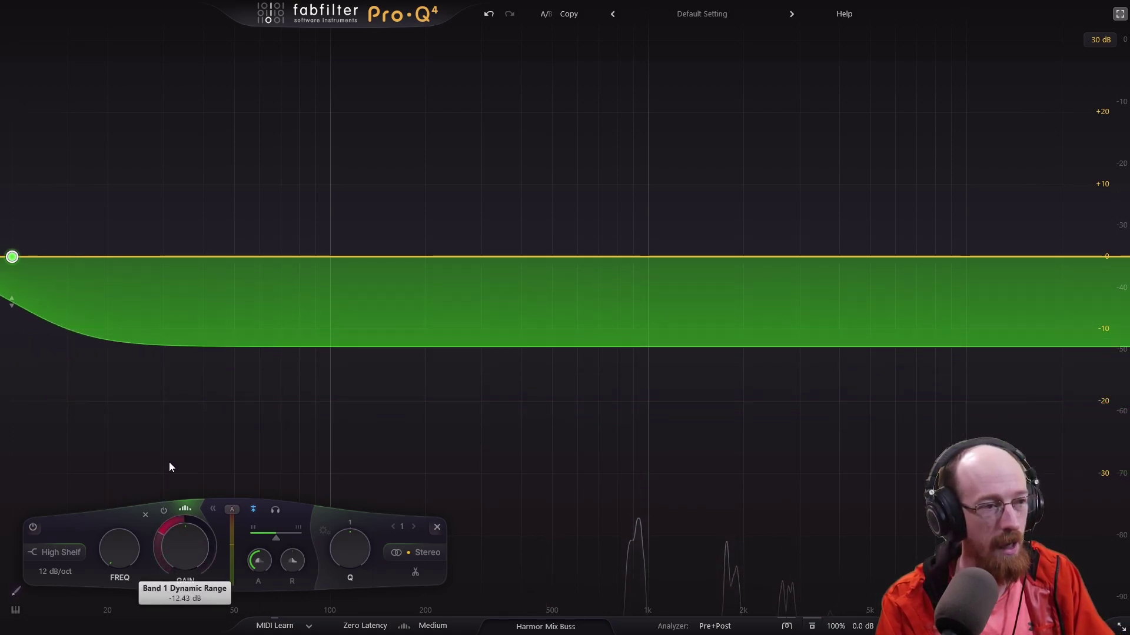
key("space")
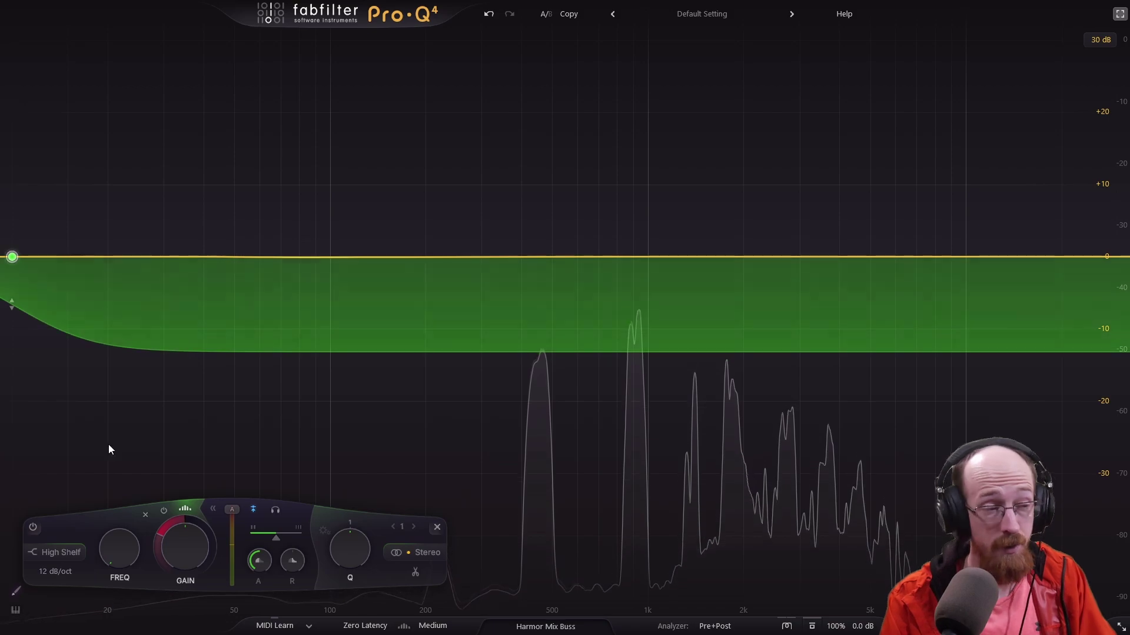
left_click(36, 527)
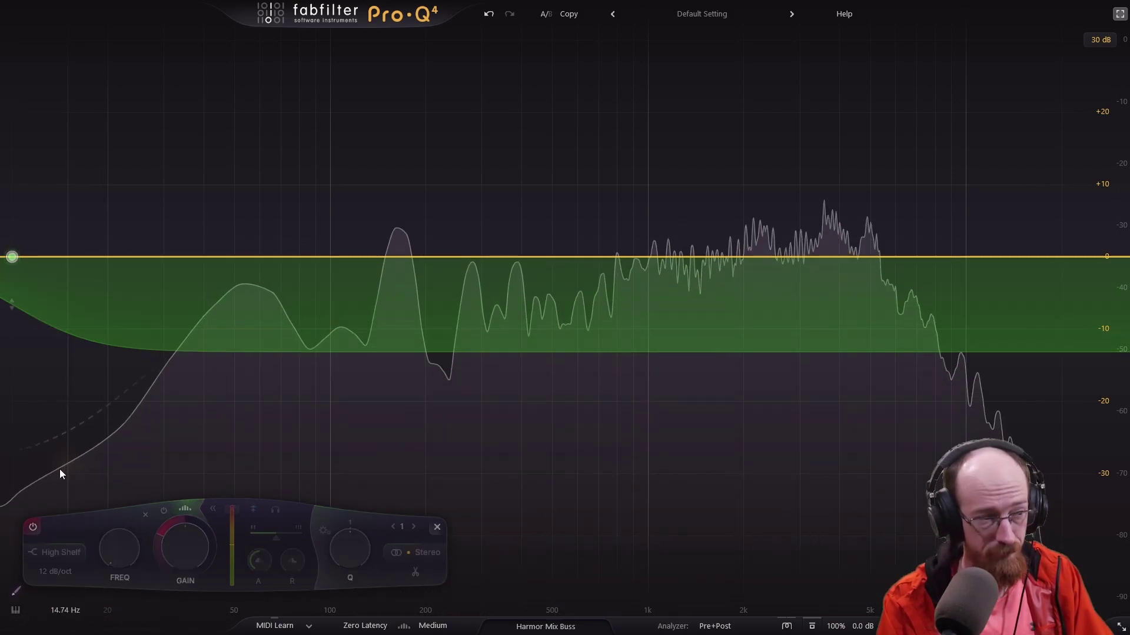
left_click(35, 530)
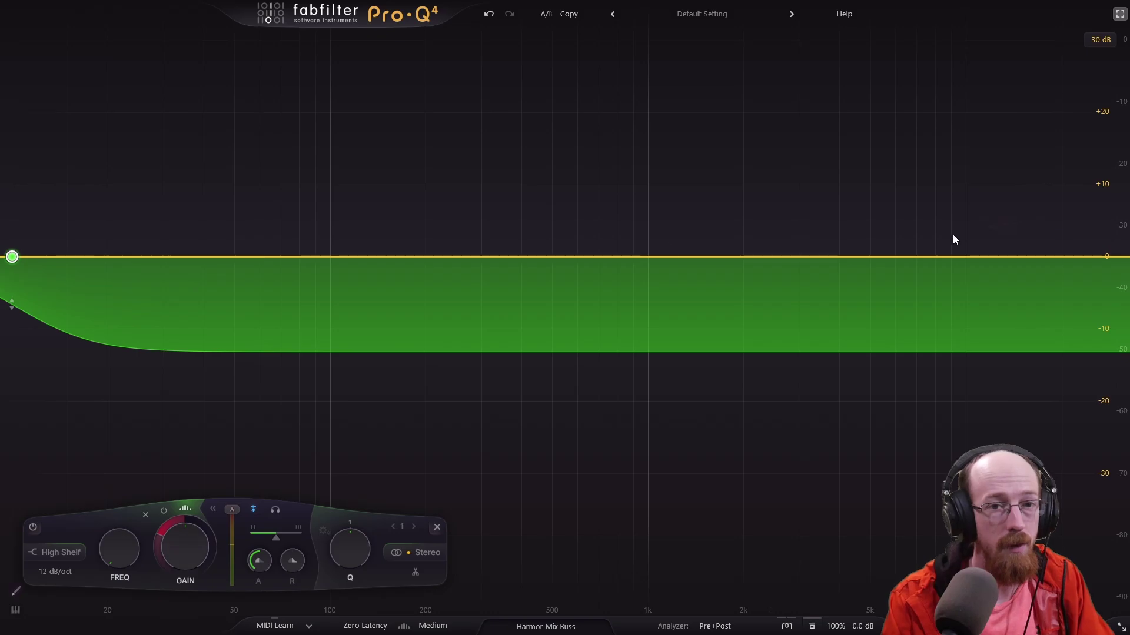
Step: Send the Kick track to the Harmor Mix Buss at 73% and open the buss's Pro-Q 4
key("Escape")
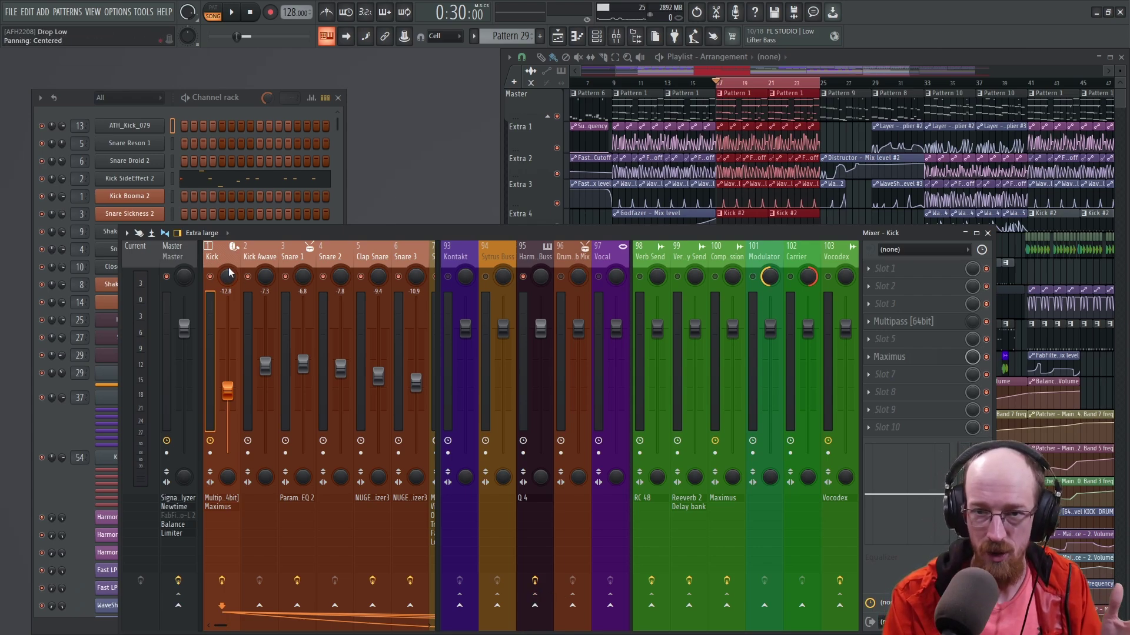
left_click(536, 607)
mouse_move(536, 608)
left_mouse_down()
mouse_move(536, 583)
mouse_move(531, 617)
mouse_move(535, 587)
left_mouse_up()
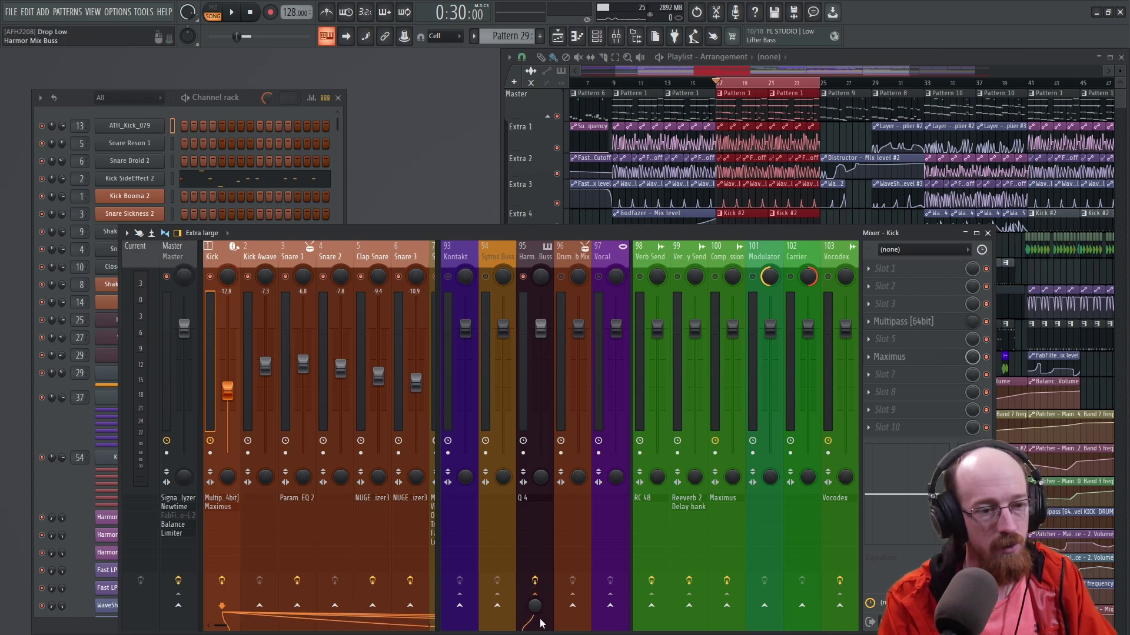
left_click(538, 274)
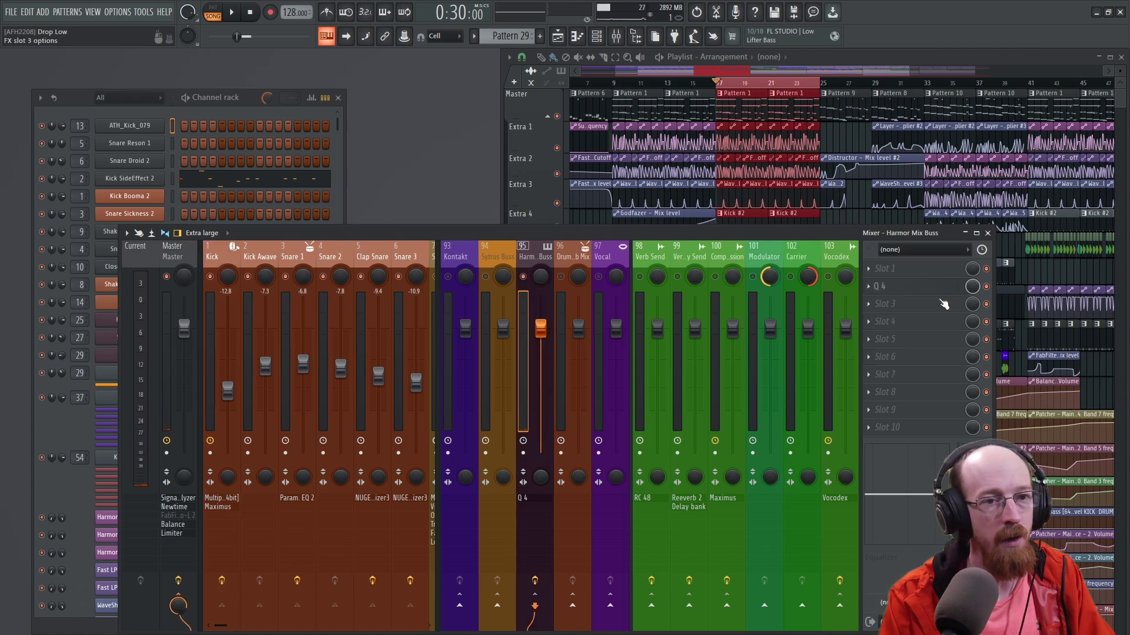
left_click(918, 286)
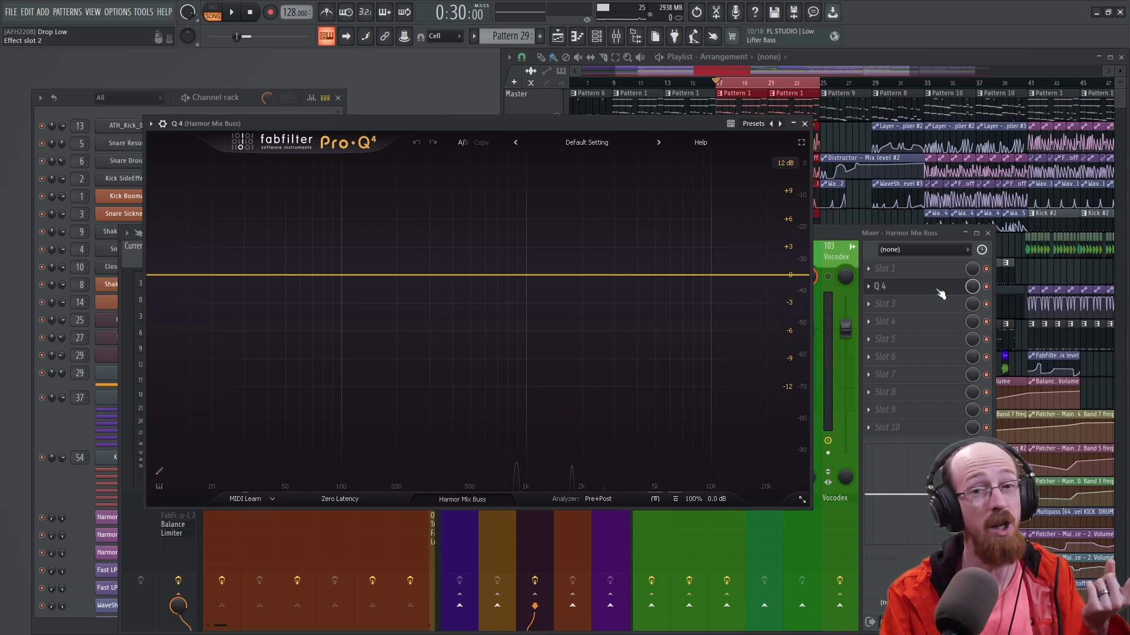
Step: Set the Pro-Q 4 wrapper's 2. Stereo Side Chain input to Kick and return to the editor
left_click(164, 126)
left_click(184, 145)
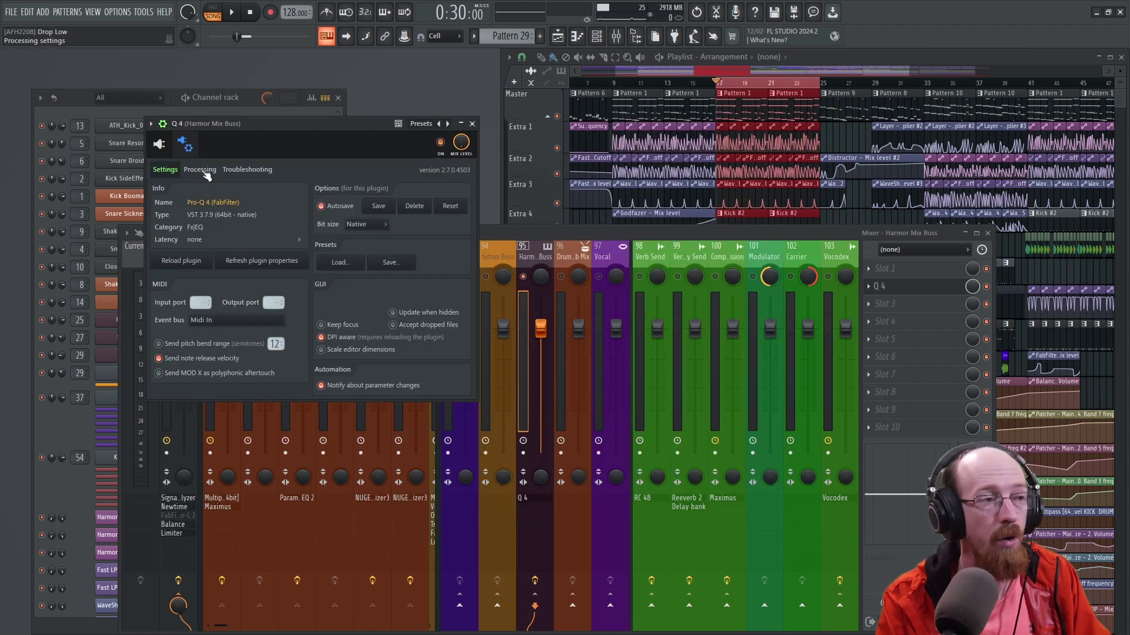
left_click(200, 170)
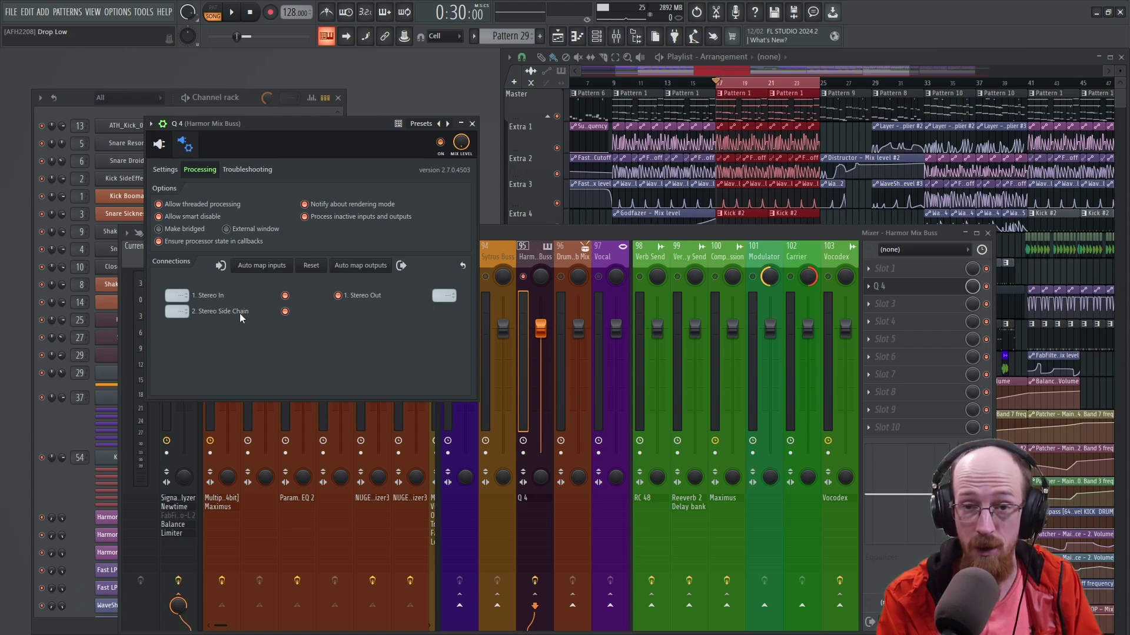
left_click(180, 310)
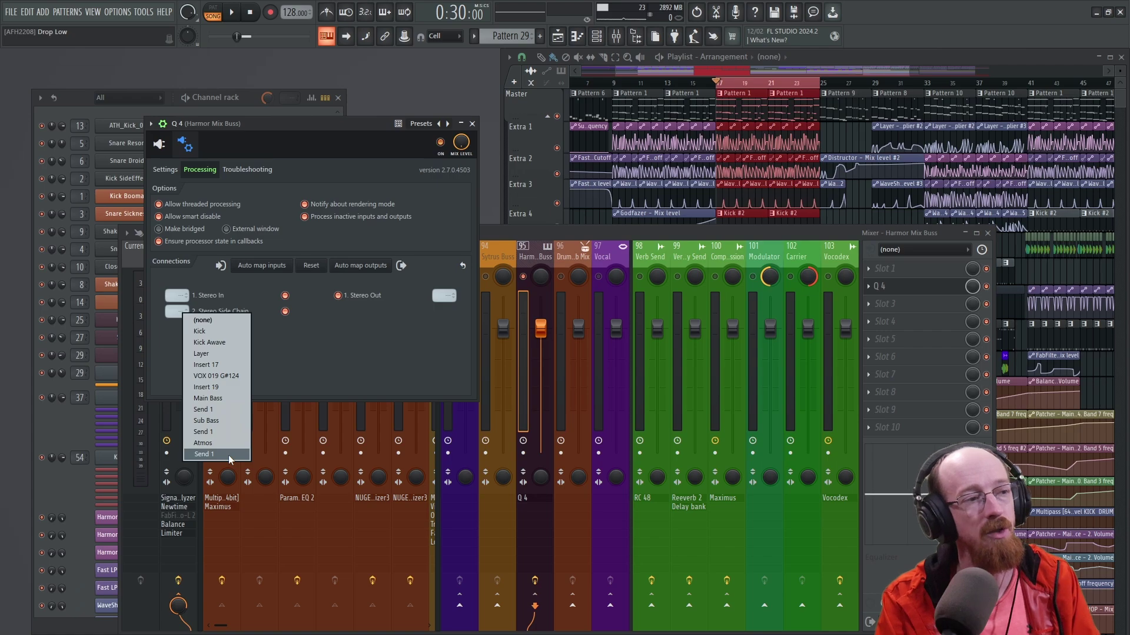
left_click(214, 332)
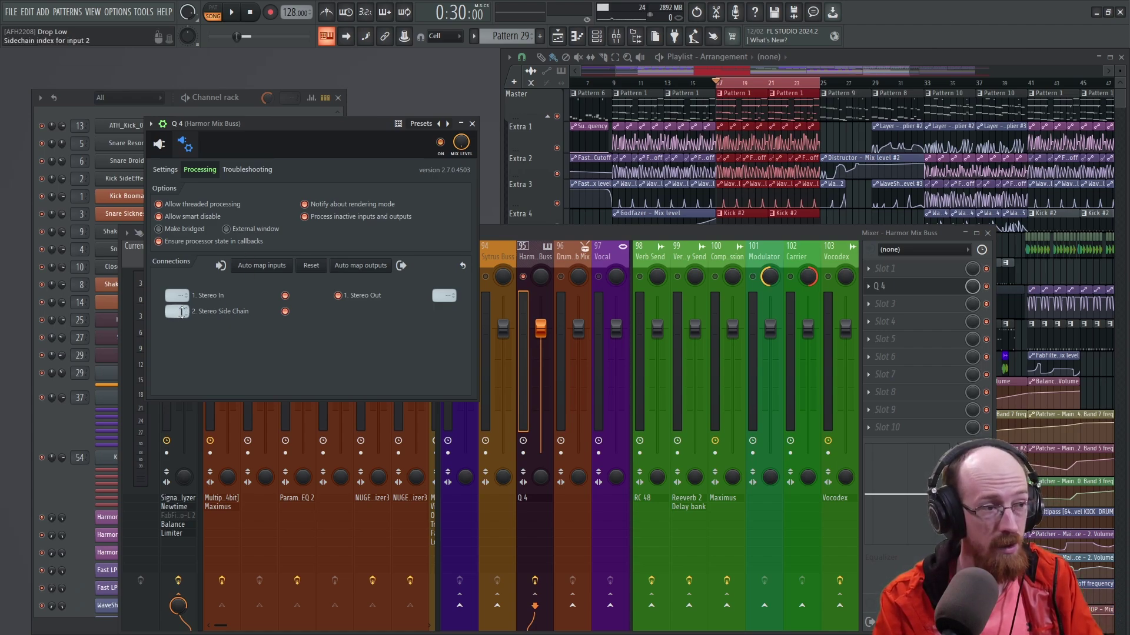
left_click(186, 145)
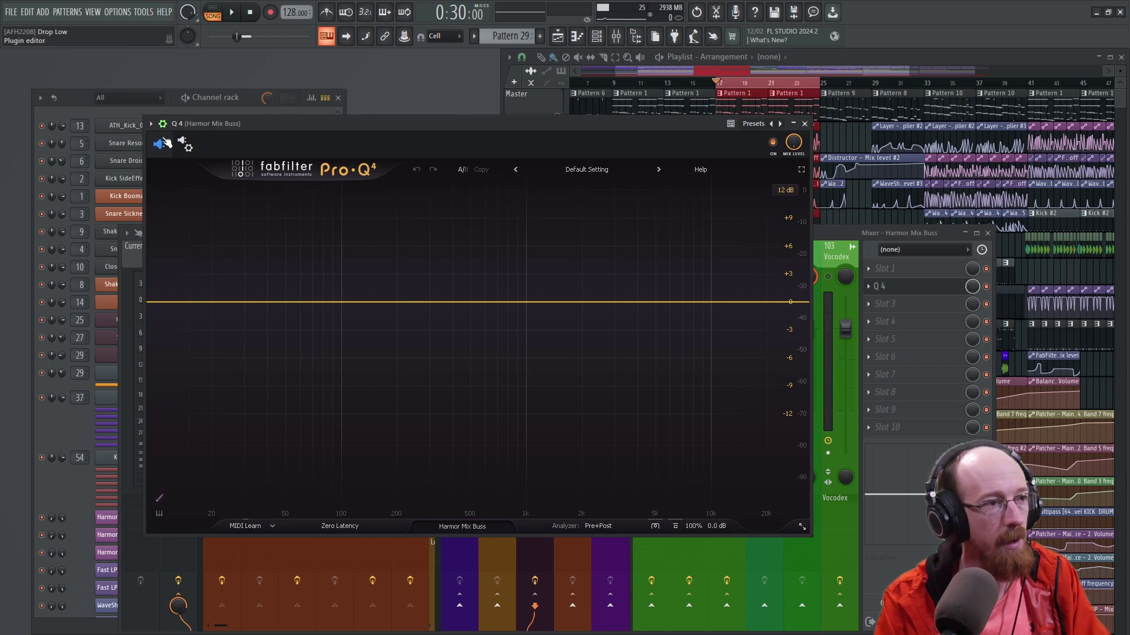
Step: Make the EQ full-screen, try shelf bands near 14 kHz and 1.3 kHz, then delete them
left_click(165, 126)
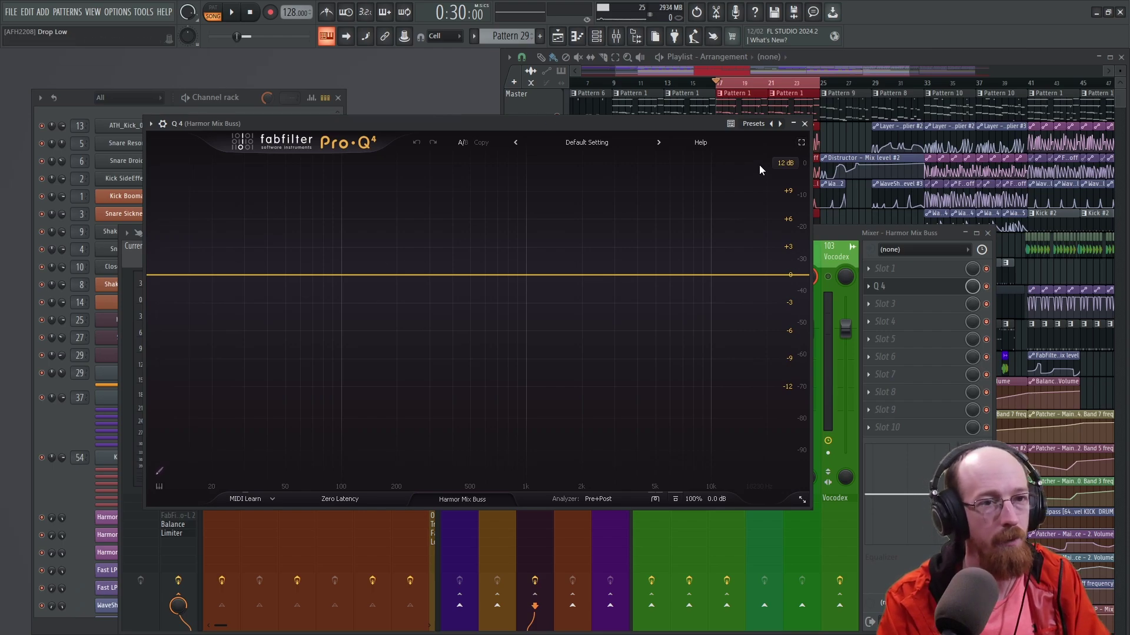
left_click(801, 143)
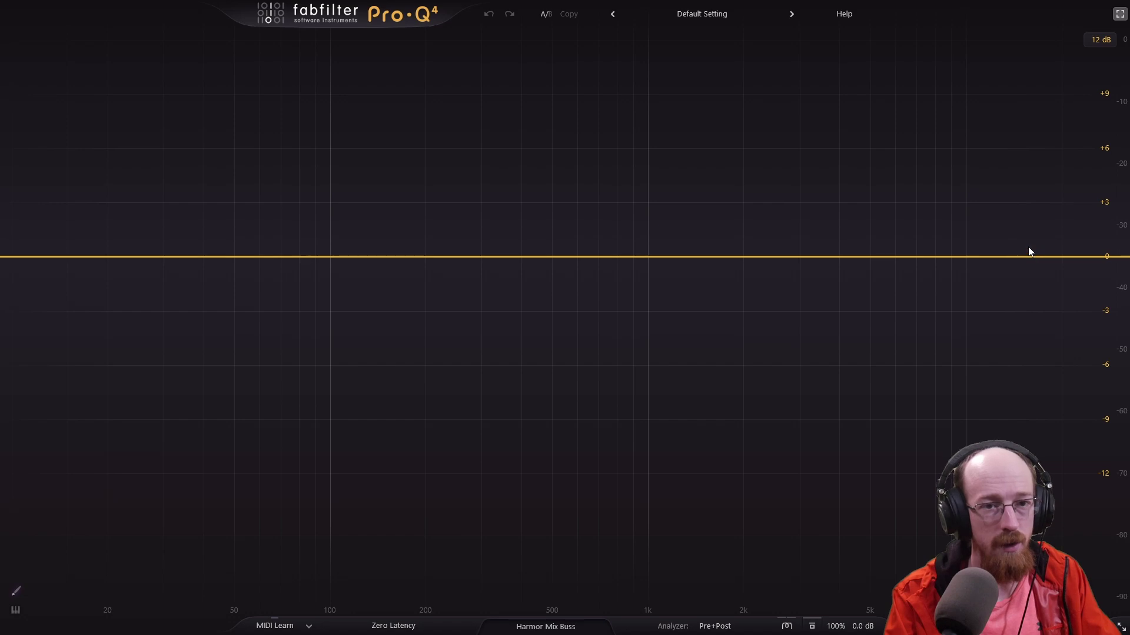
left_click_drag(1027, 257, 1014, 275)
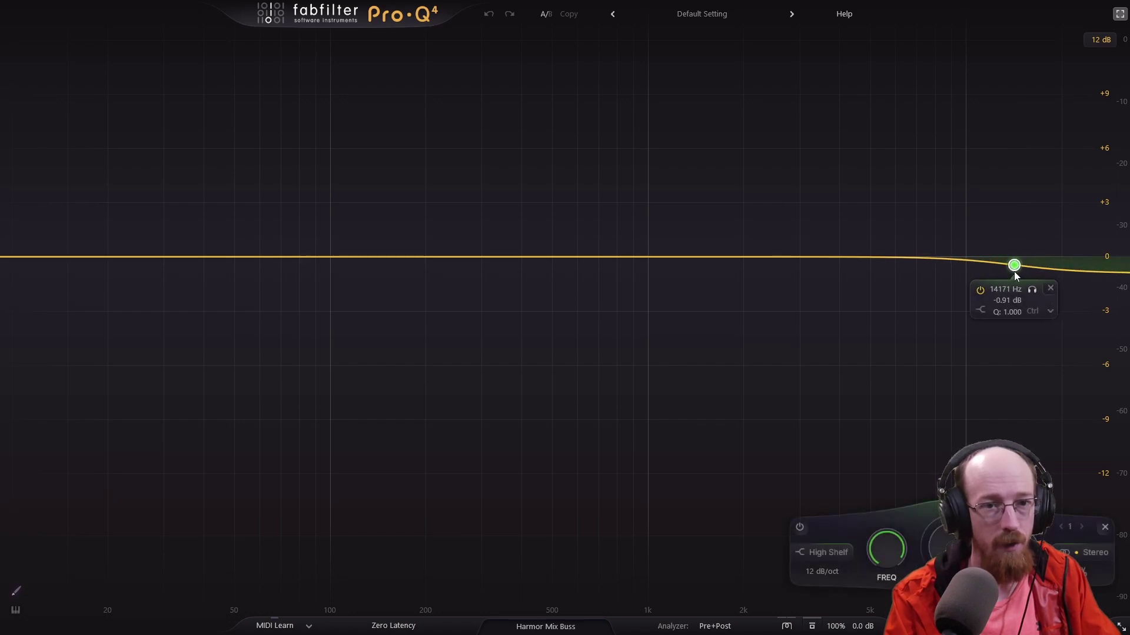
left_click(984, 310)
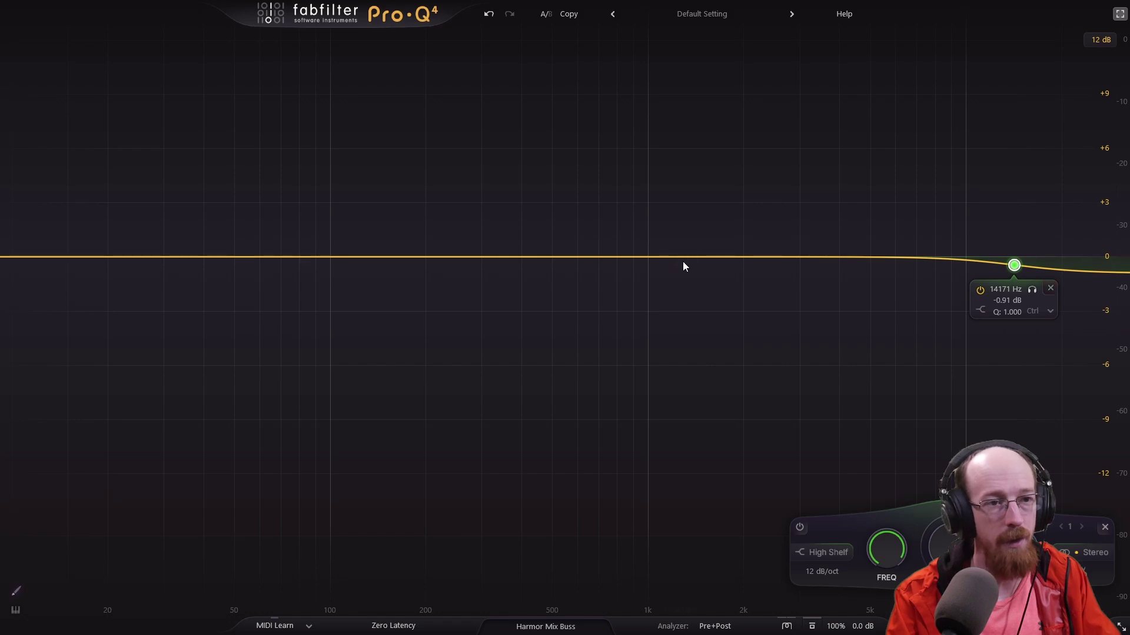
left_click_drag(683, 261, 683, 271)
left_click(649, 316)
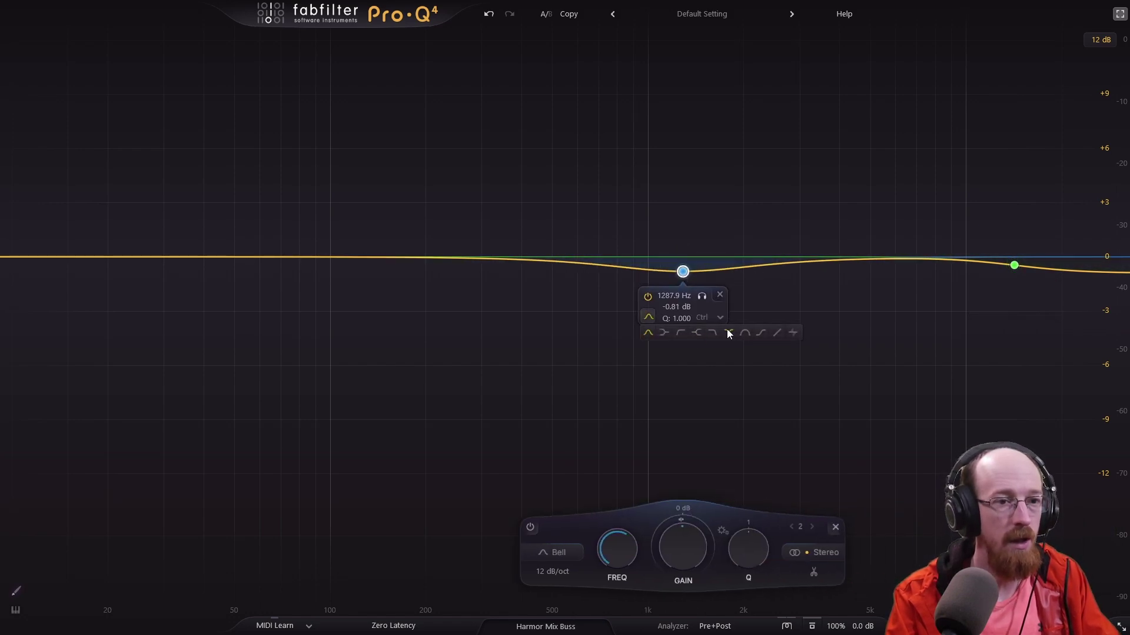
left_click(662, 332)
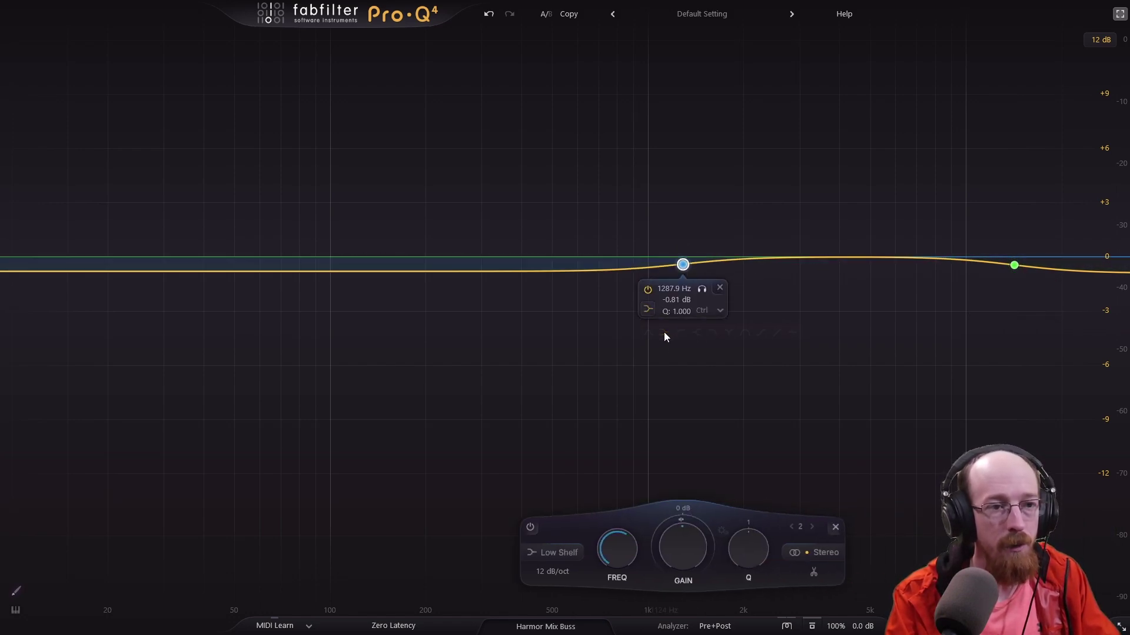
left_click(553, 553)
left_click(559, 443)
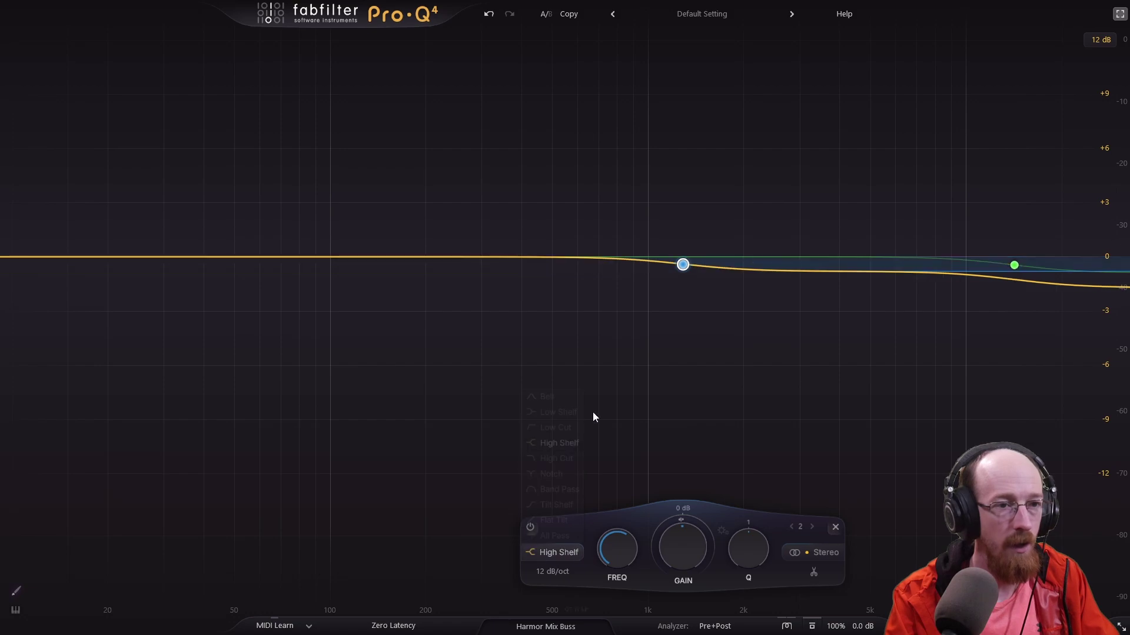
left_click(722, 286)
mouse_move(1014, 265)
left_click(1051, 289)
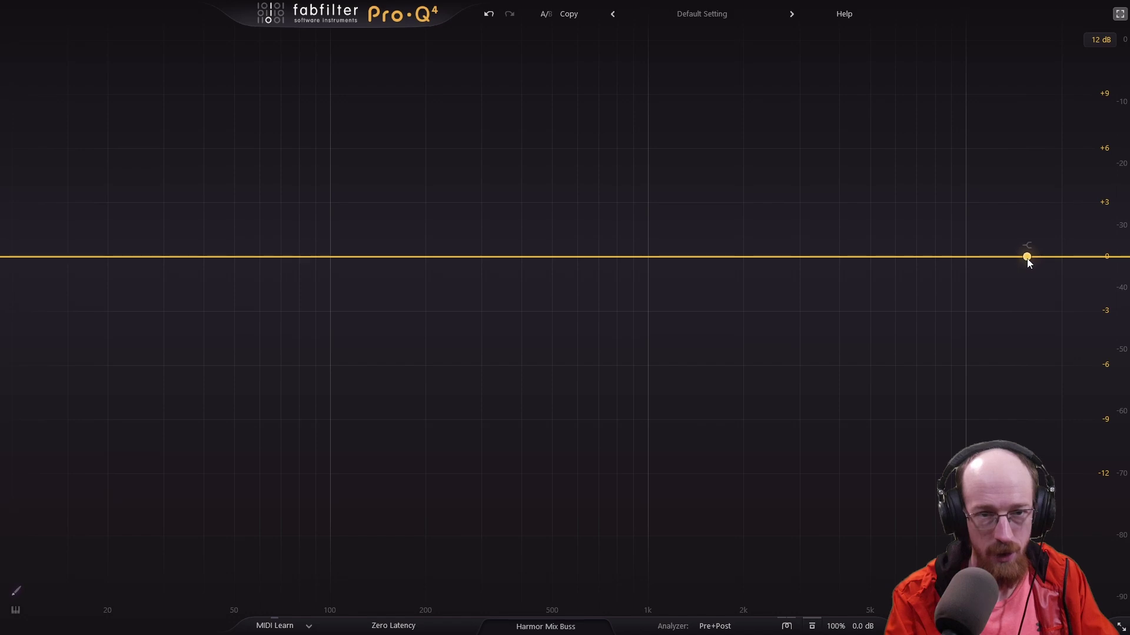
Step: Add a high-shelf band at about 27 Hz, boost it to +6 dB, then reset it to 0 dB
left_click(1027, 259)
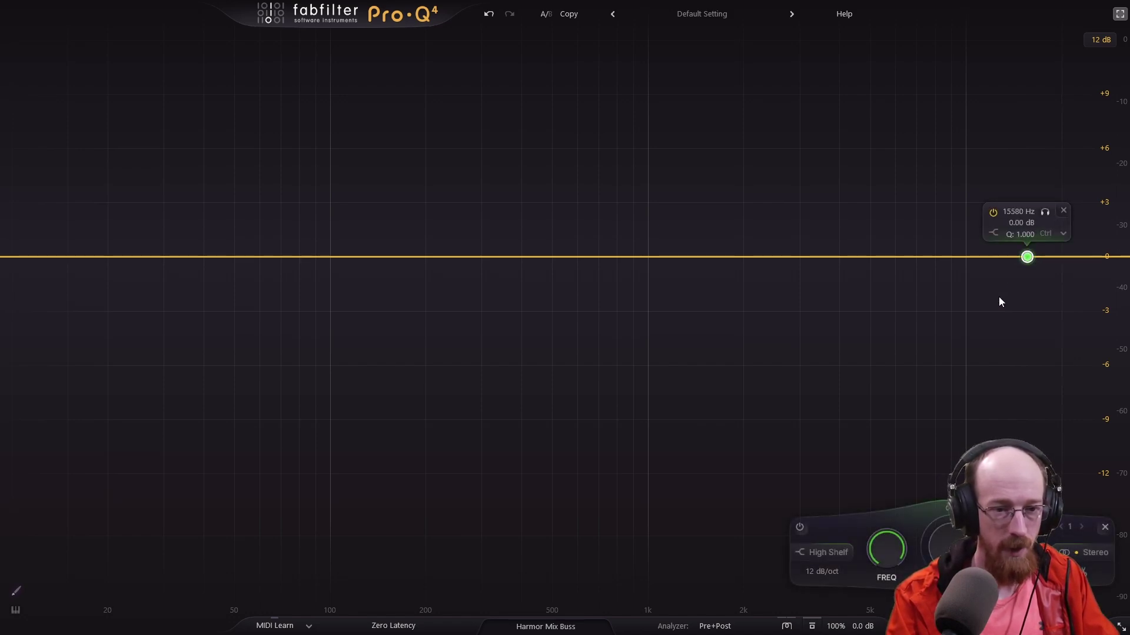
mouse_move(1028, 257)
left_mouse_down()
mouse_move(150, 251)
mouse_move(173, 257)
left_mouse_up()
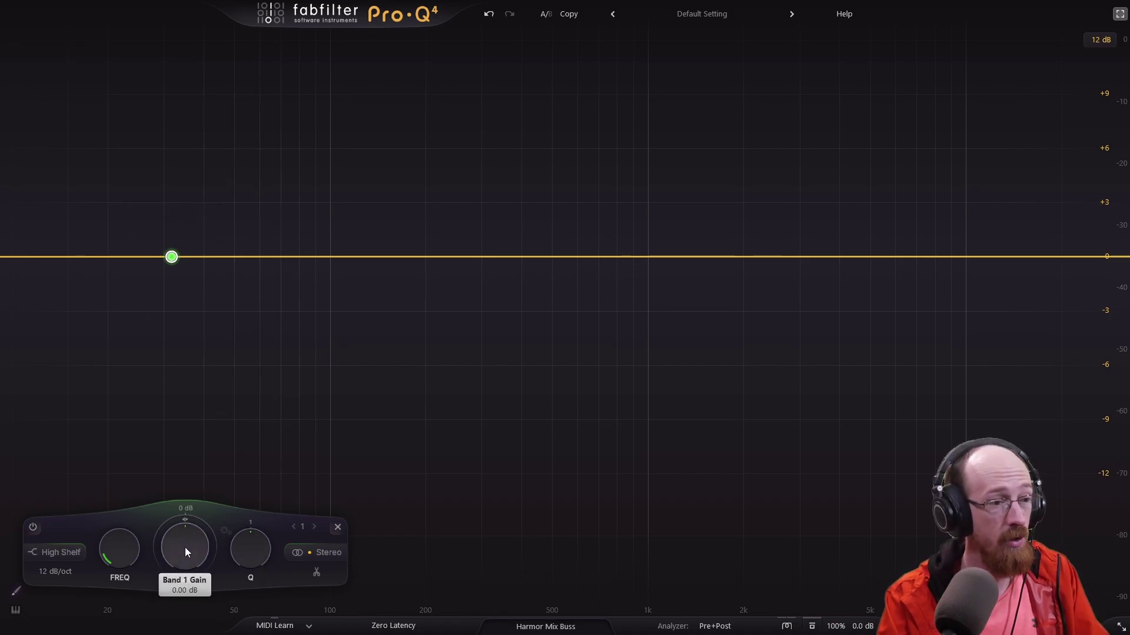
left_click_drag(185, 549, 198, 493)
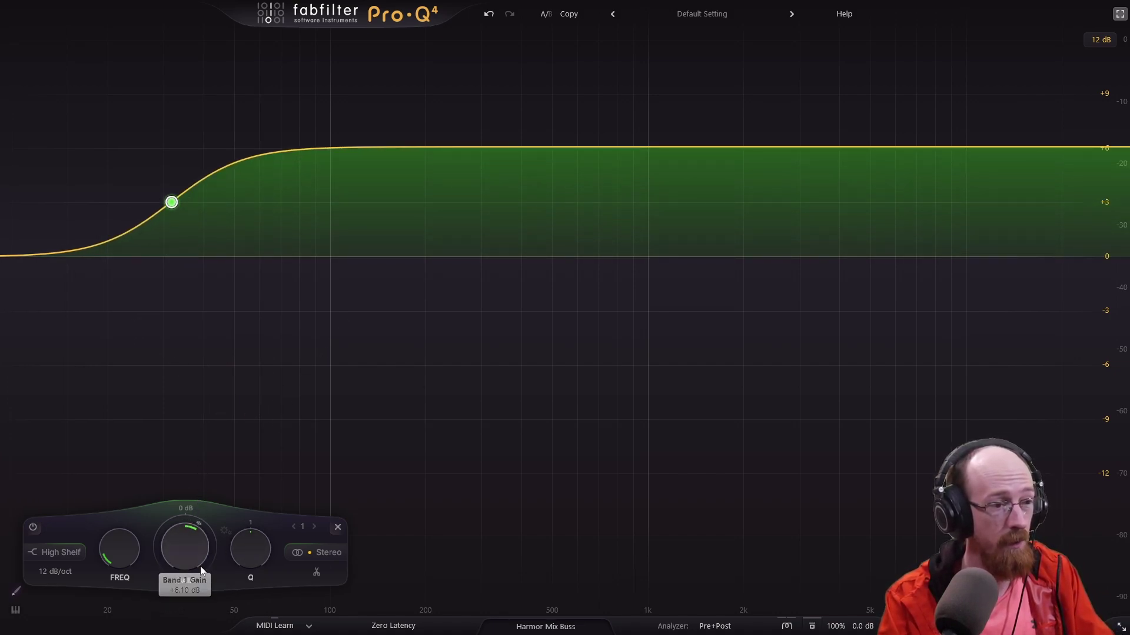
double_click(185, 556)
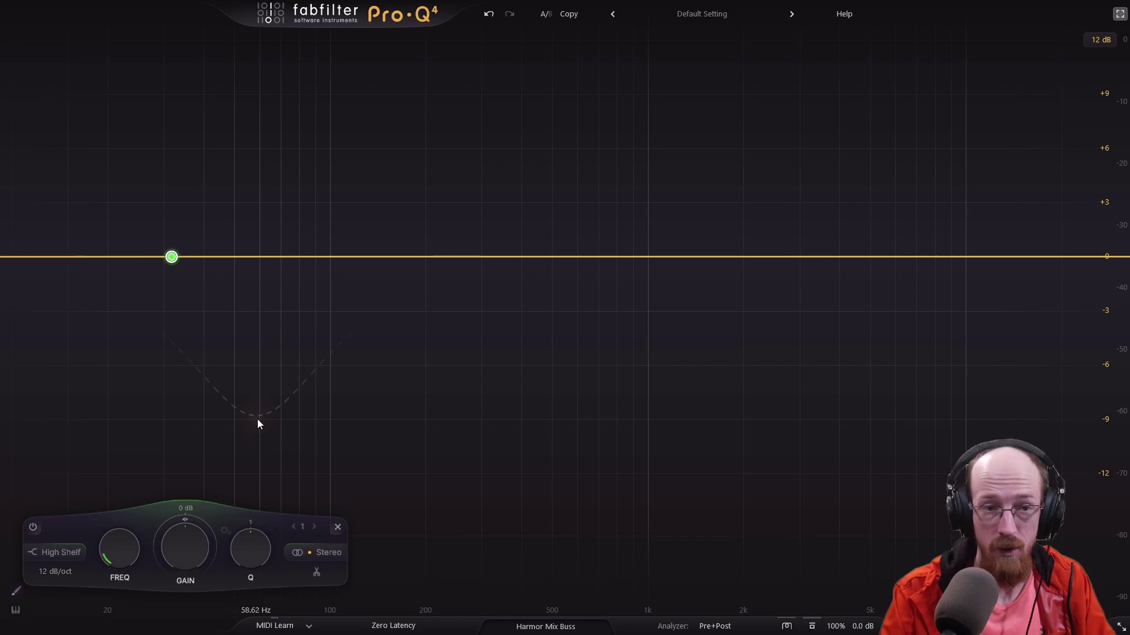
Step: Set the low shelf's dynamic range to about -30 dB and audition it with a quick play/stop
left_click_drag(180, 520, 172, 524)
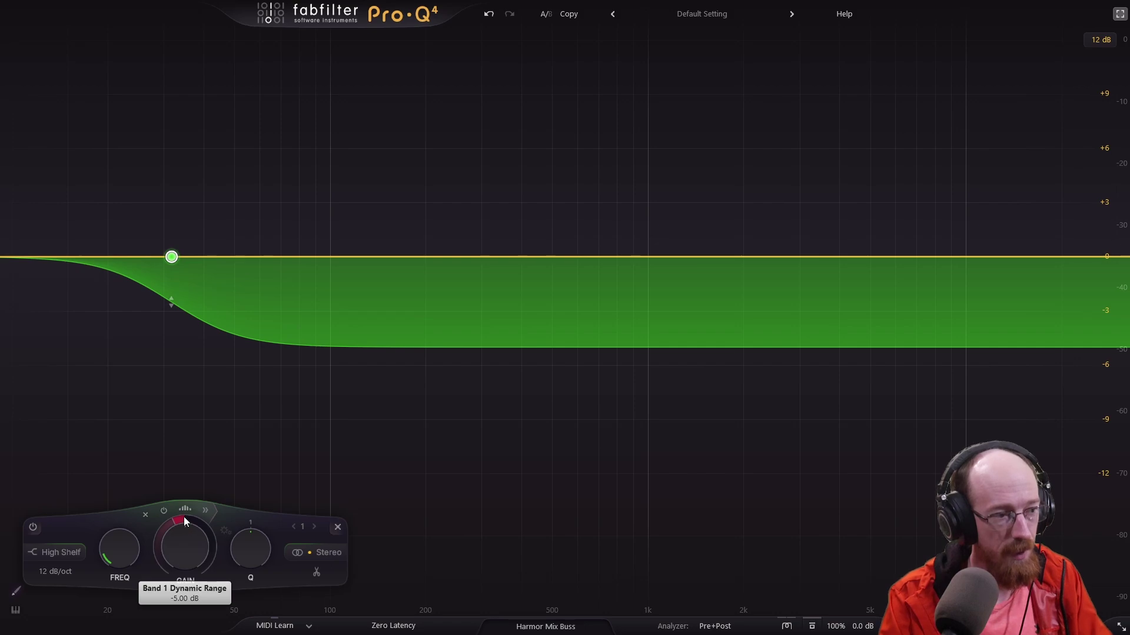
left_click_drag(182, 518, 149, 612)
mouse_move(172, 257)
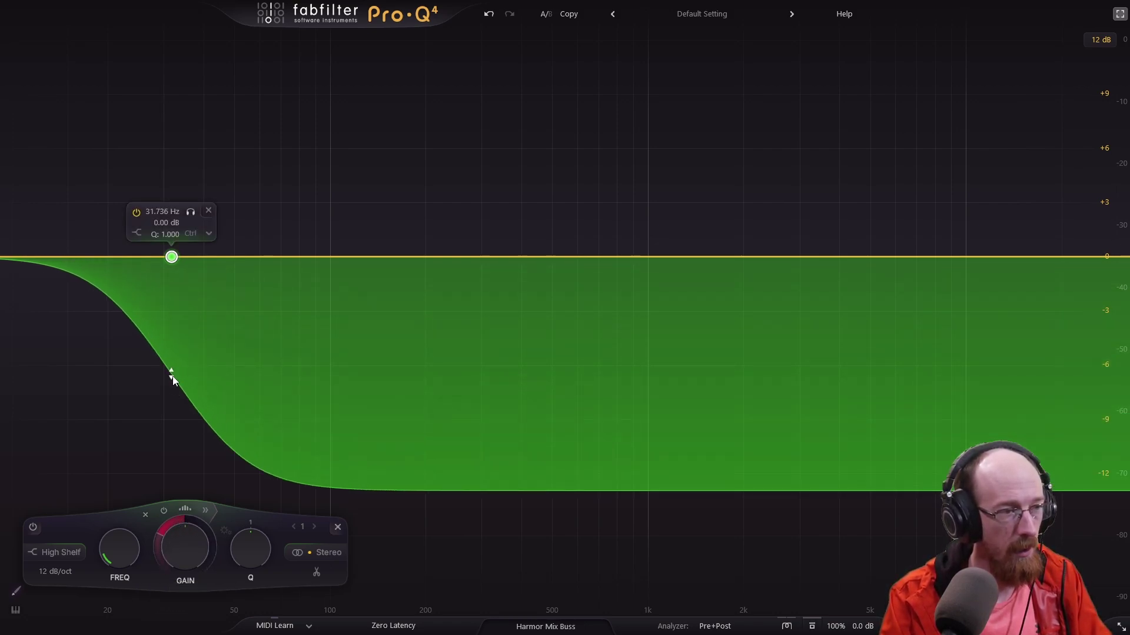
mouse_move(173, 366)
left_mouse_down()
mouse_move(178, 415)
mouse_move(164, 350)
mouse_move(174, 428)
left_mouse_up()
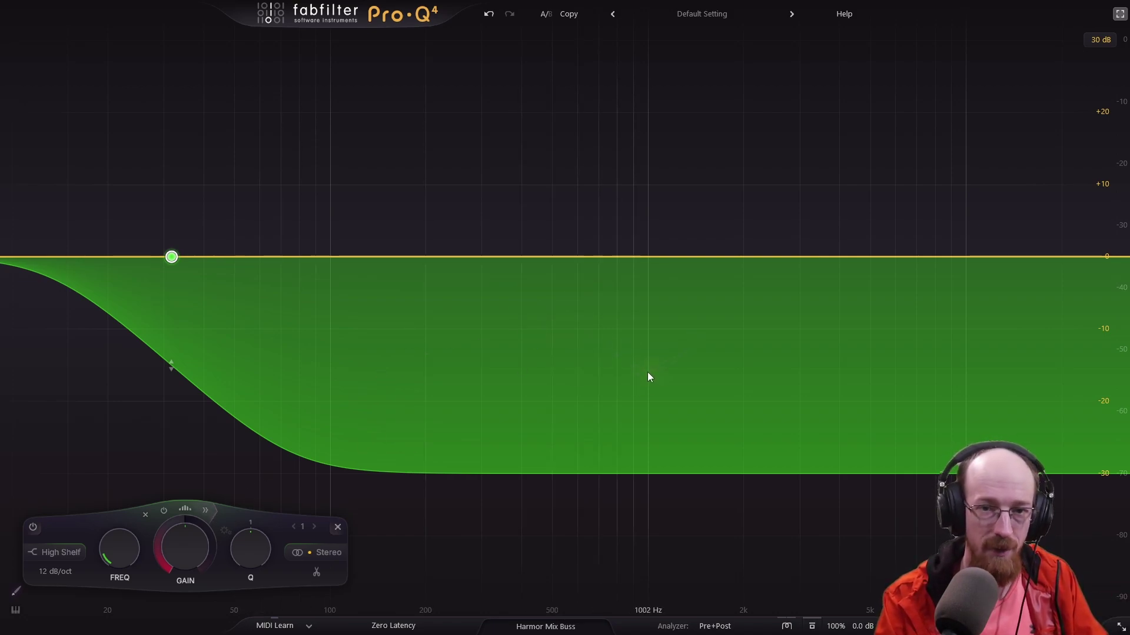
key("space")
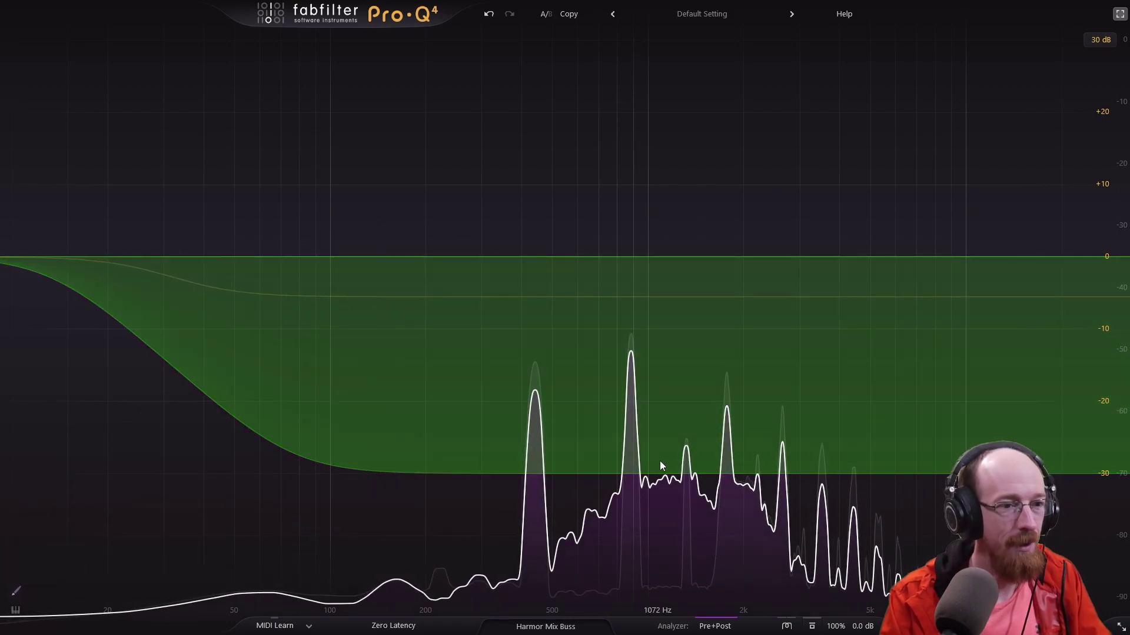
key("space")
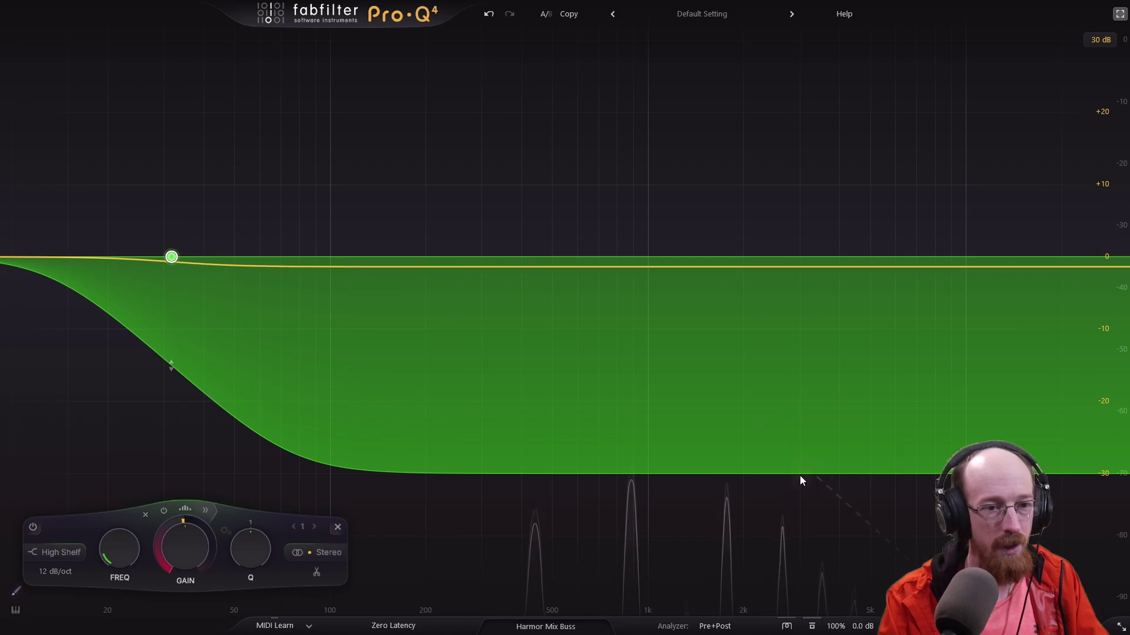
Step: Enable side-chain triggering in the band's dynamics and lower the threshold for about 10 dB of ducking
left_click(205, 510)
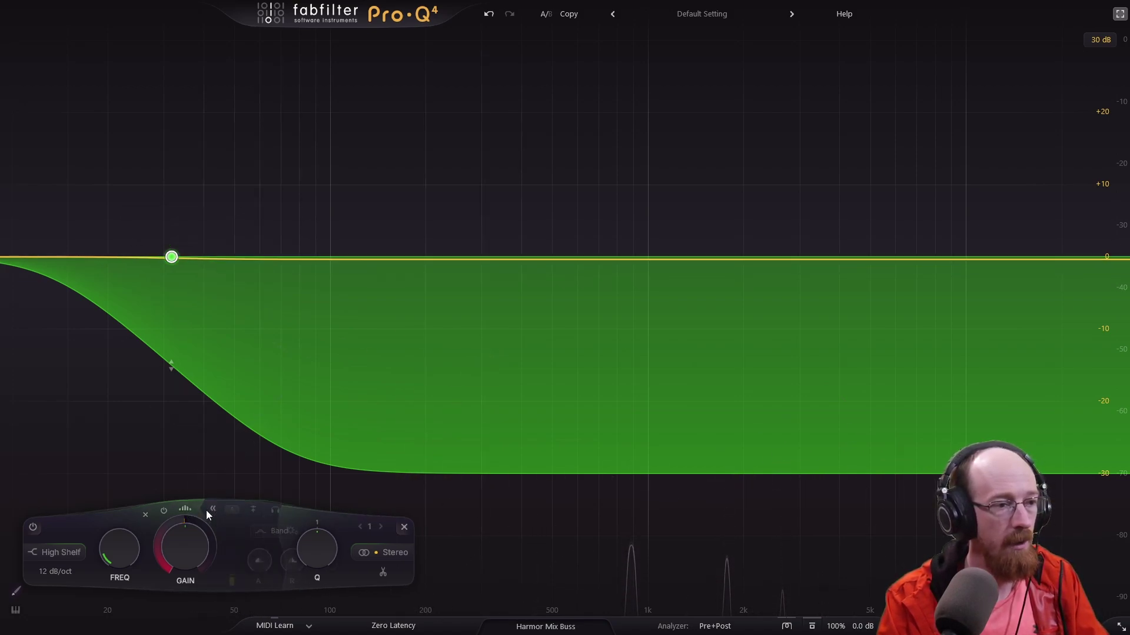
left_click(252, 511)
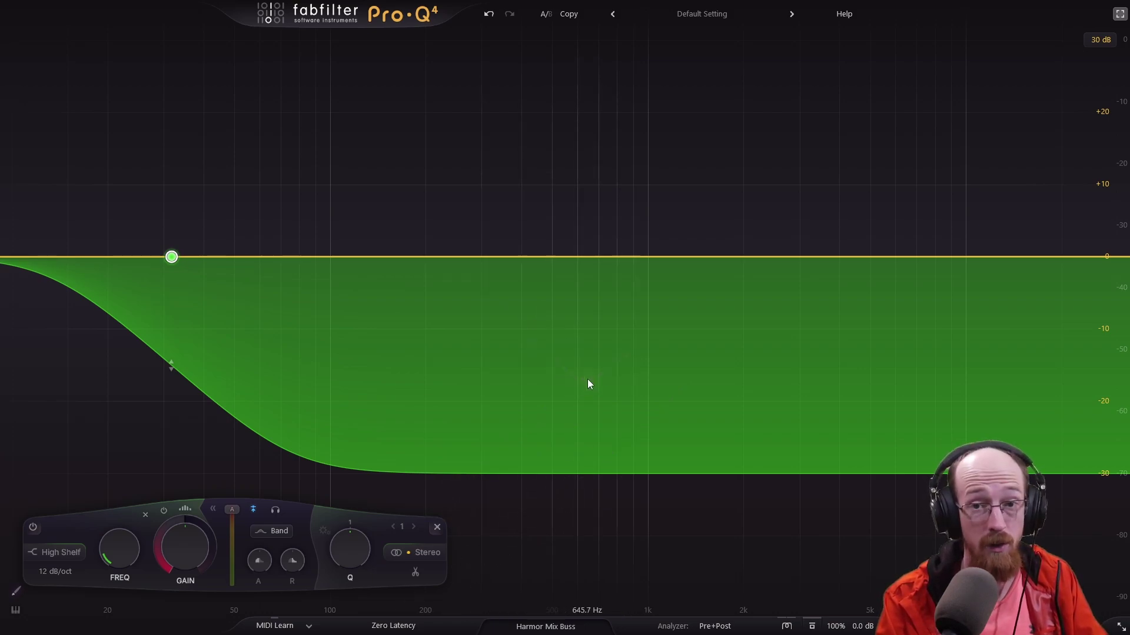
left_click(253, 509)
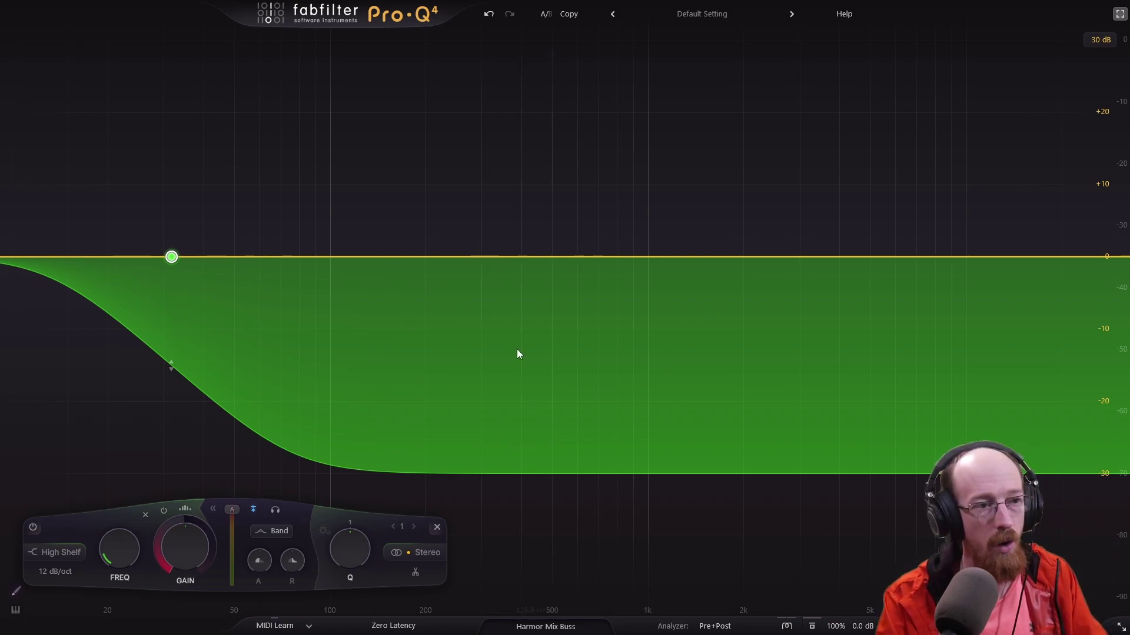
mouse_move(620, 256)
left_mouse_down()
mouse_move(648, 336)
mouse_move(598, 305)
left_mouse_up()
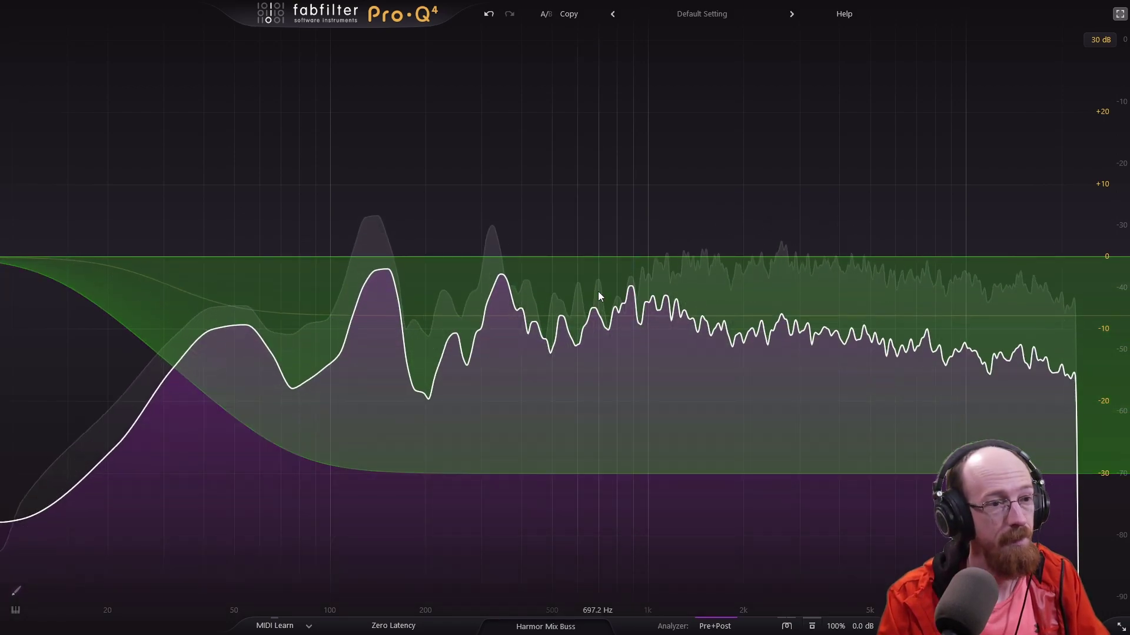
key("ctrl+z")
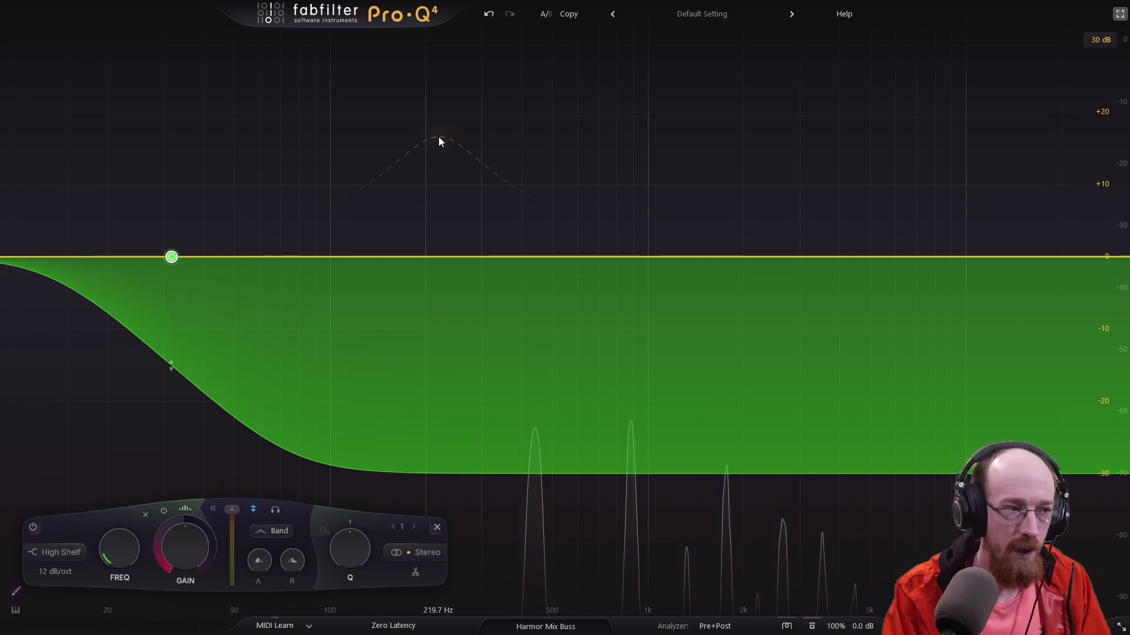
Step: Turn the dynamic band into a wide Bell around 30 Hz and audition it during playback
left_click(53, 552)
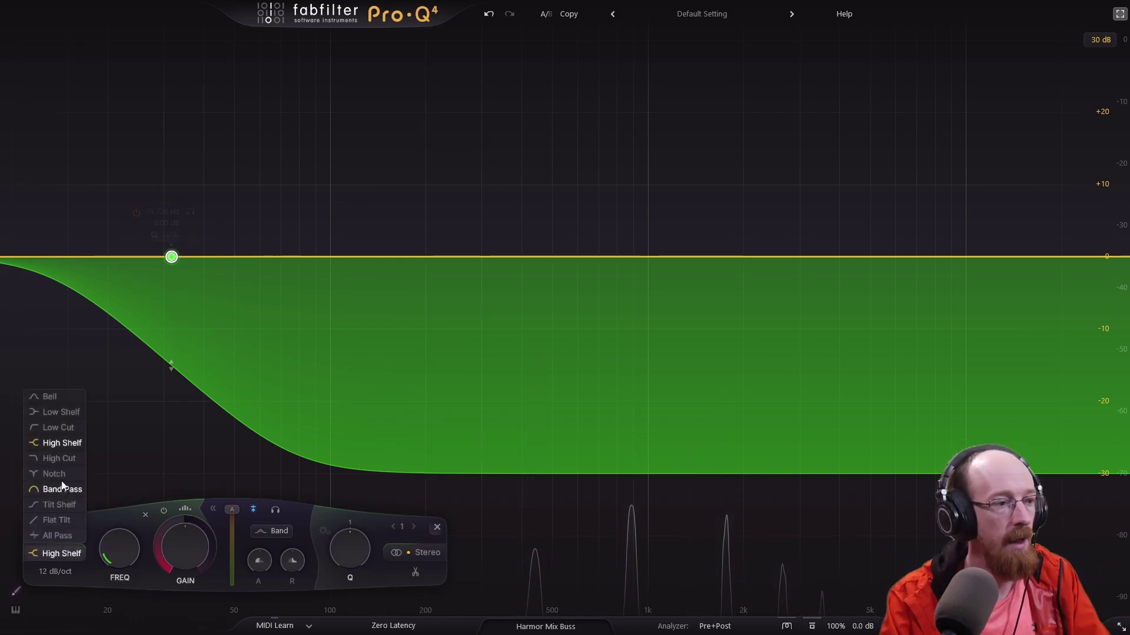
left_click(50, 397)
mouse_move(171, 257)
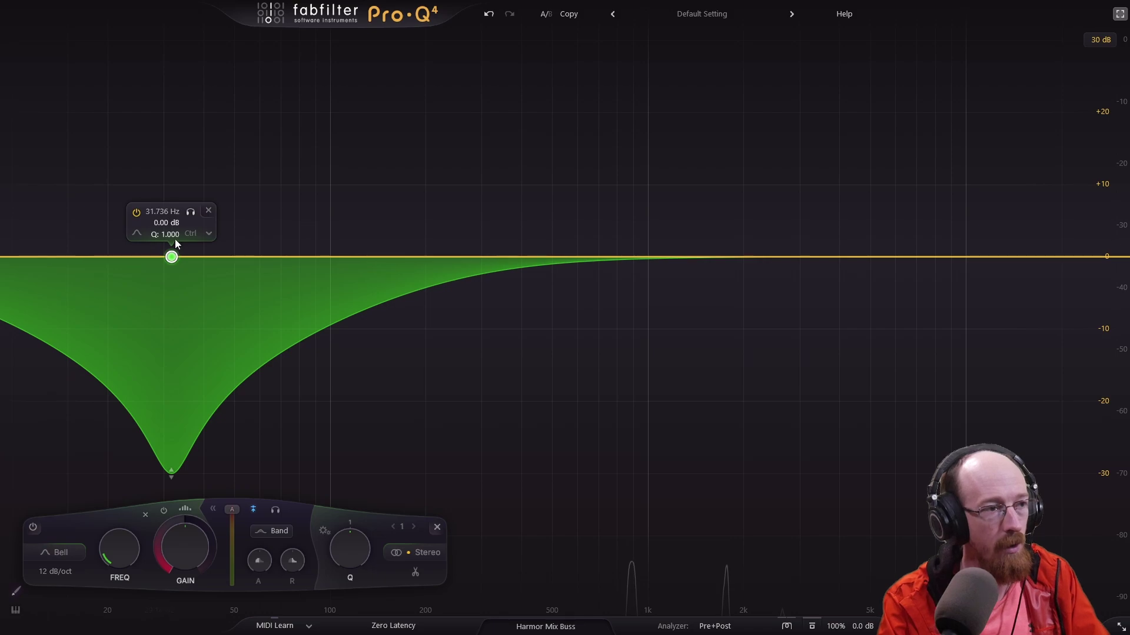
scroll(171, 257, "up", 3)
scroll(171, 257, "down", 10)
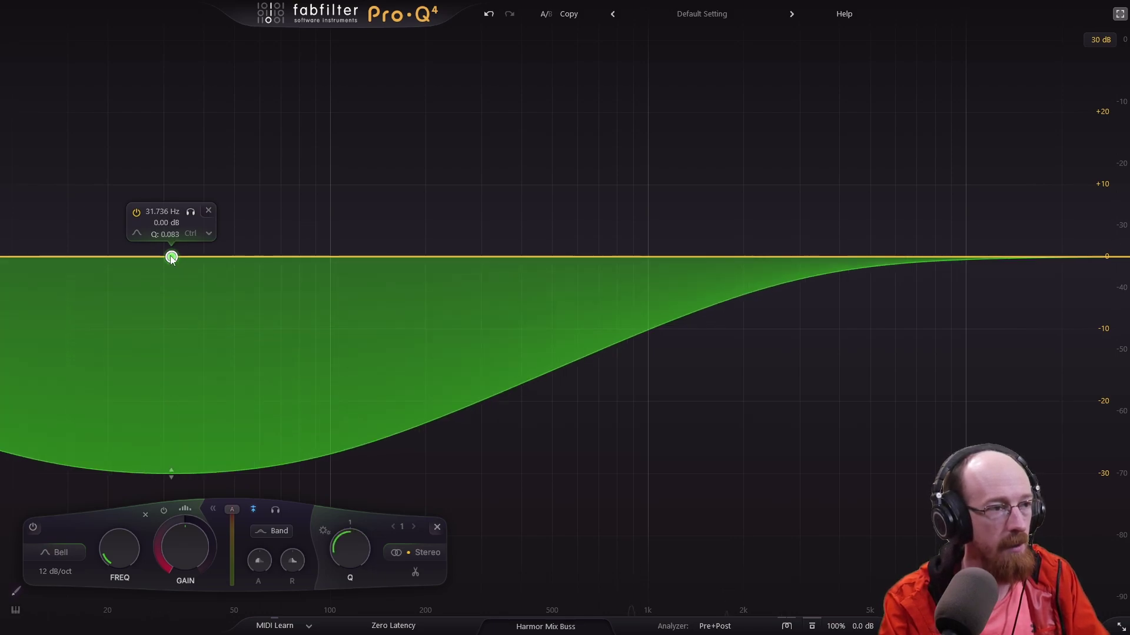
scroll(171, 256, "up", 2)
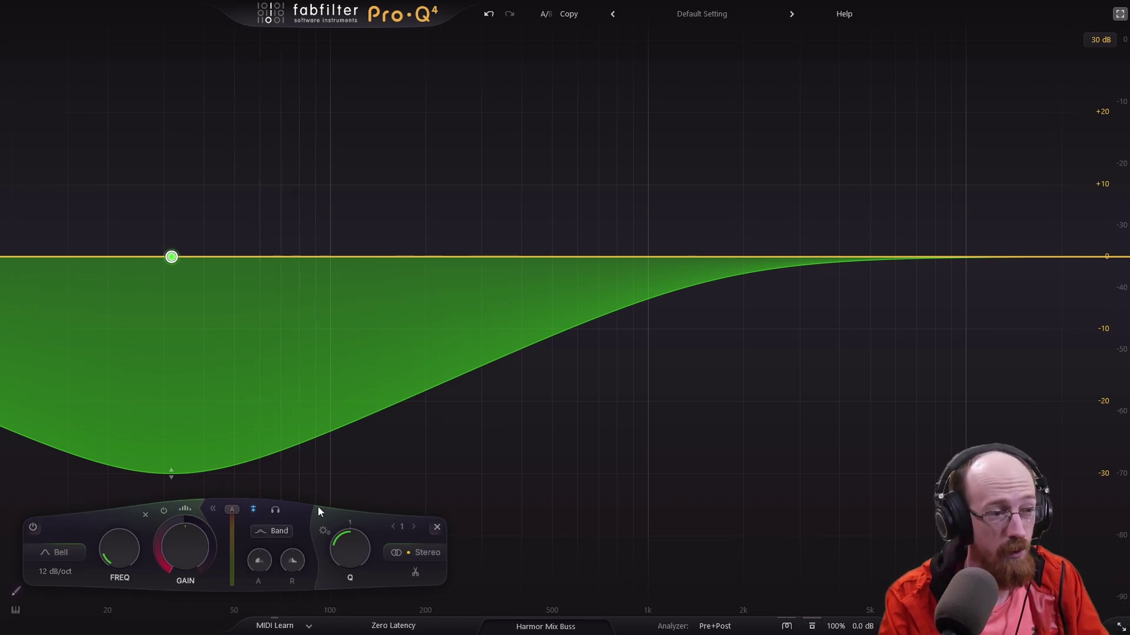
key("space")
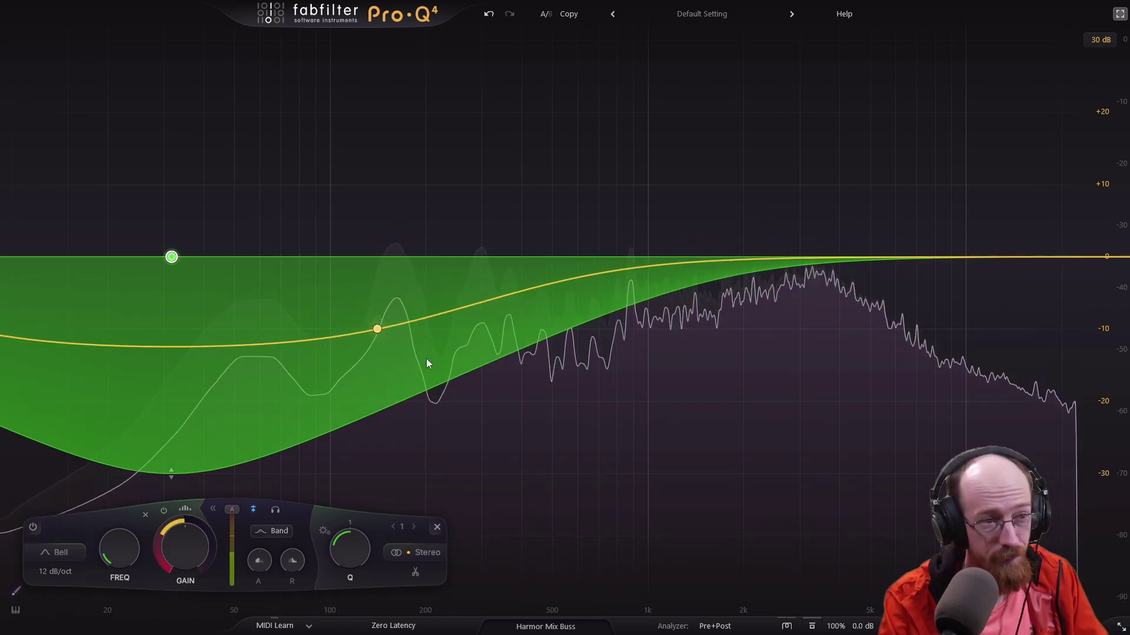
left_click(435, 365)
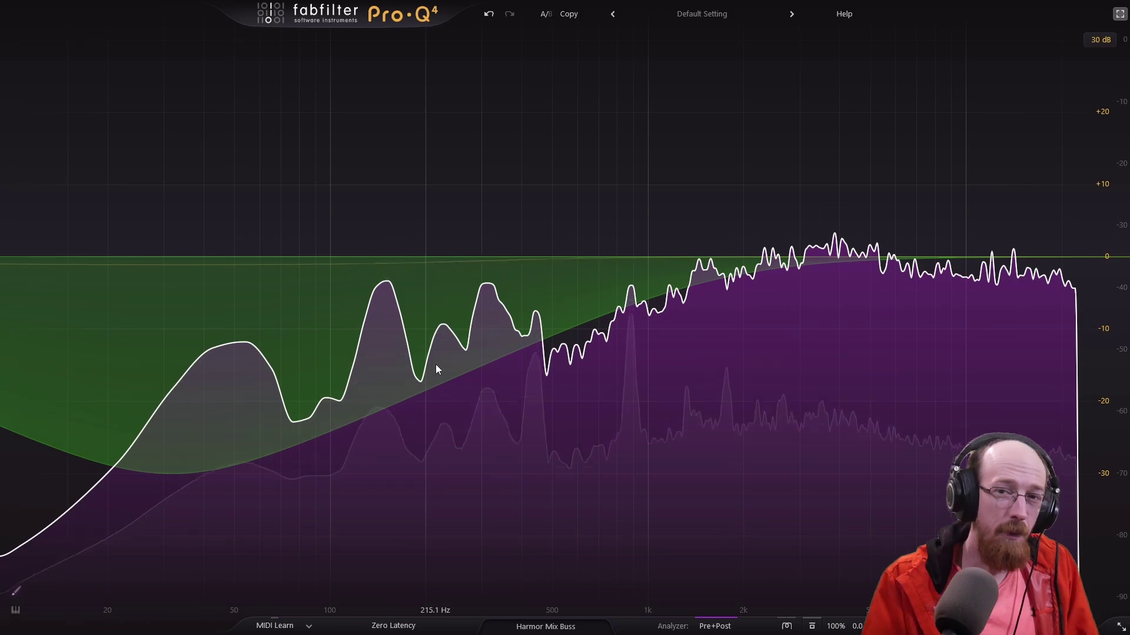
left_click(170, 257)
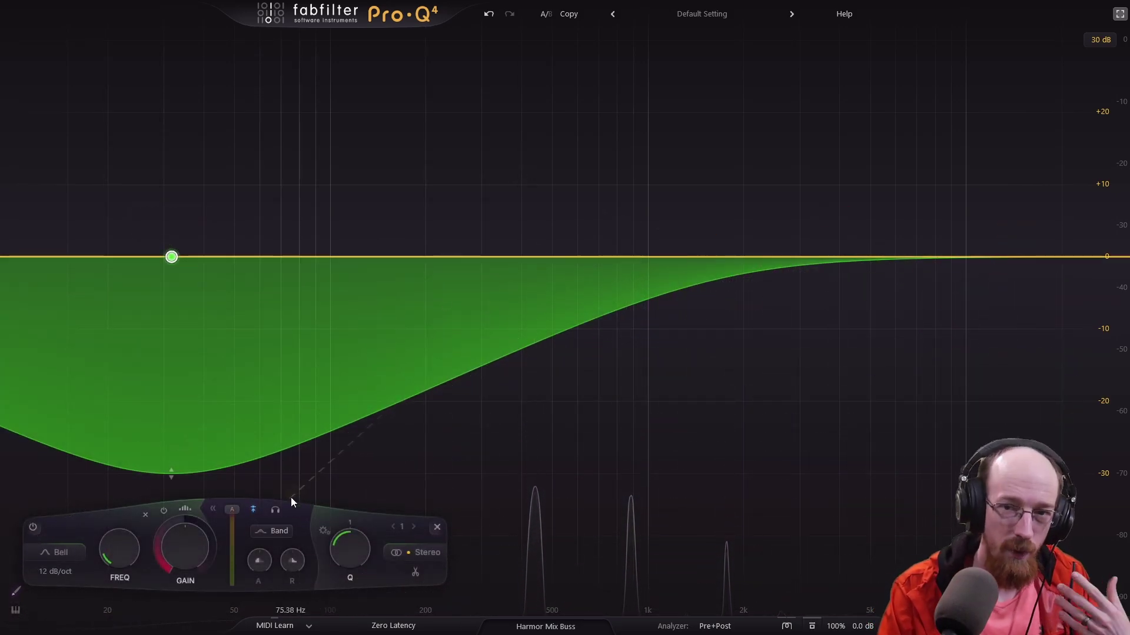
left_click(58, 552)
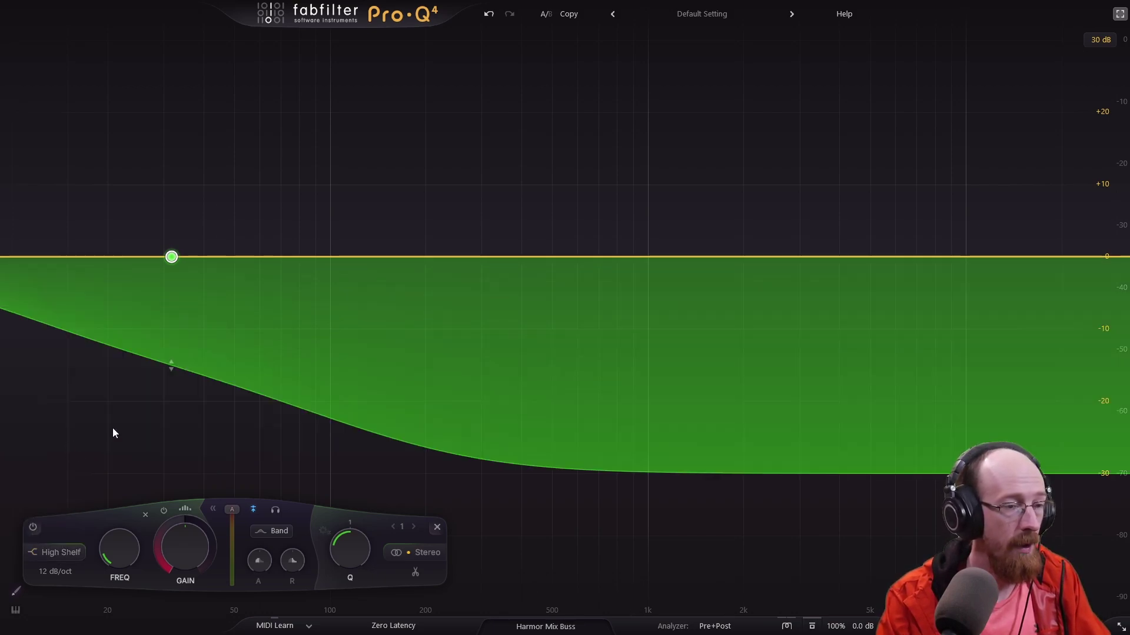
mouse_move(172, 256)
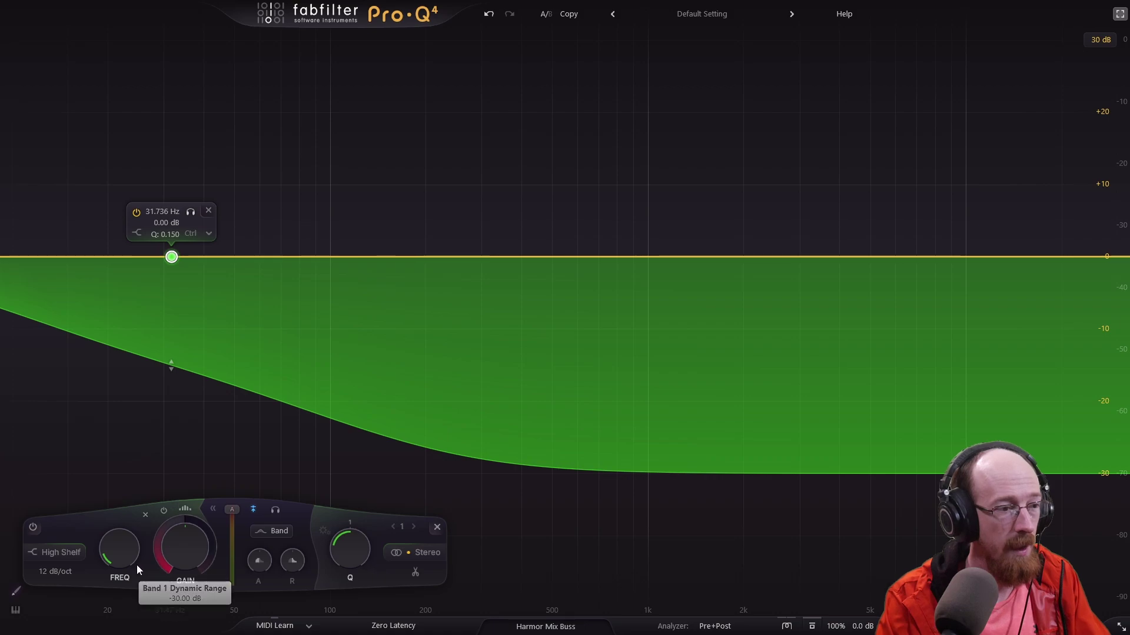
Step: Lower the shelf to about 25 Hz, reset Q to 1.0, and enable spectral dynamics
left_click_drag(123, 553, 121, 568)
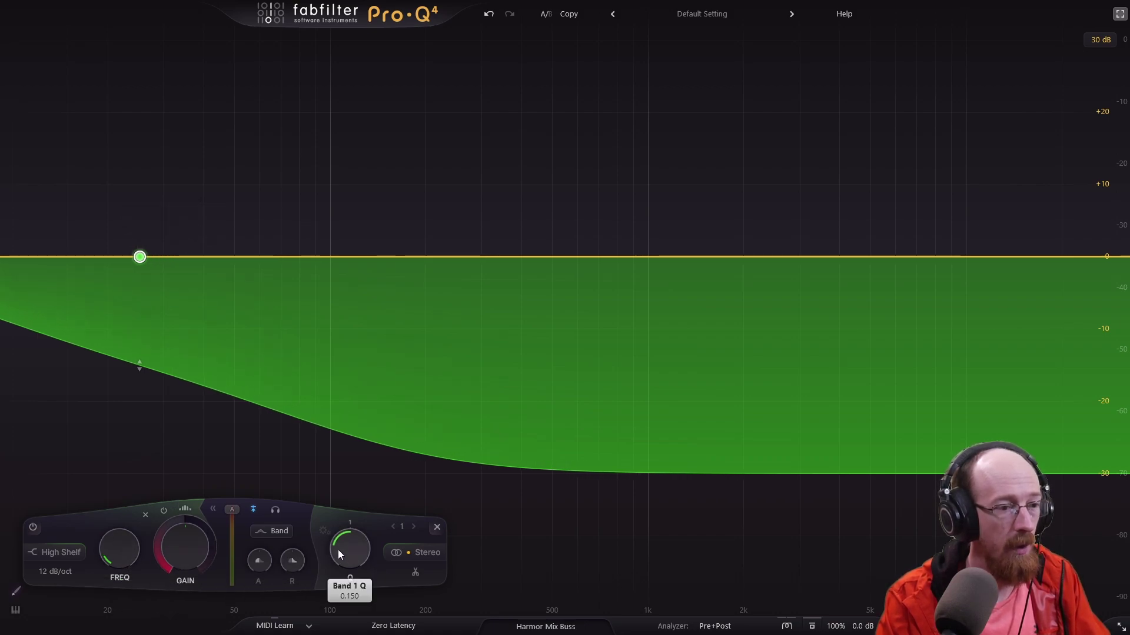
left_click_drag(350, 551, 361, 459)
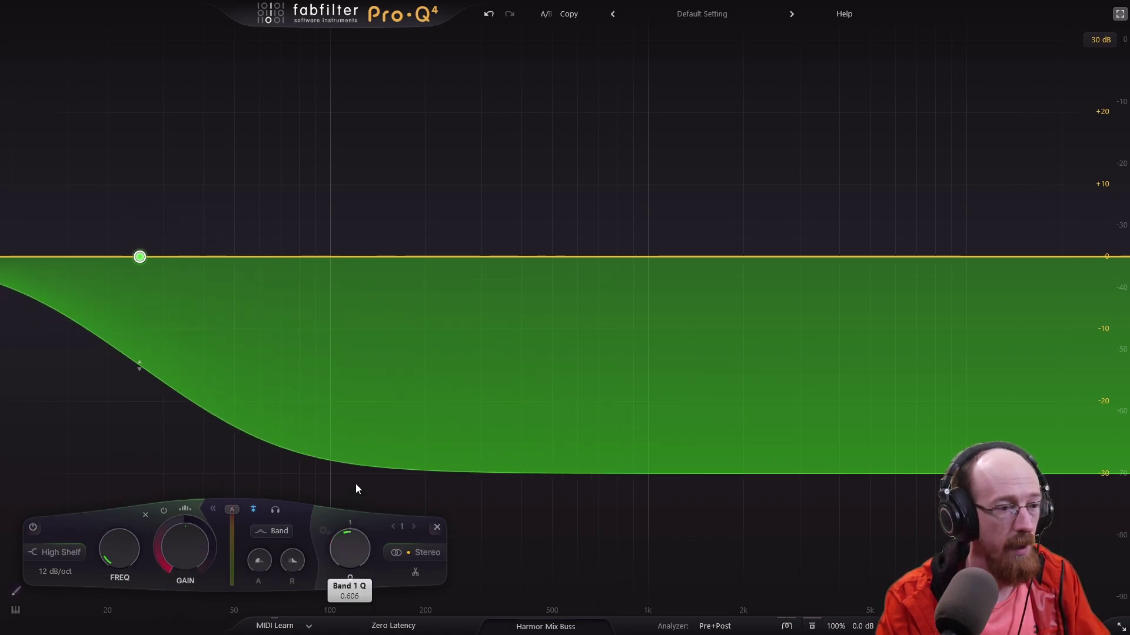
double_click(352, 545)
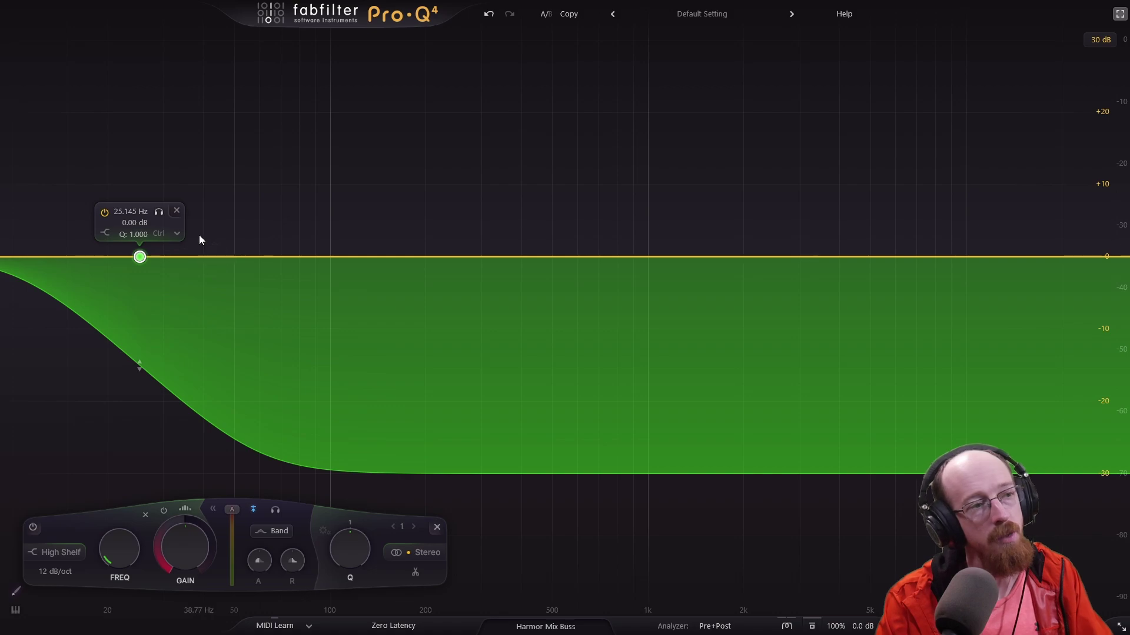
left_click(185, 510)
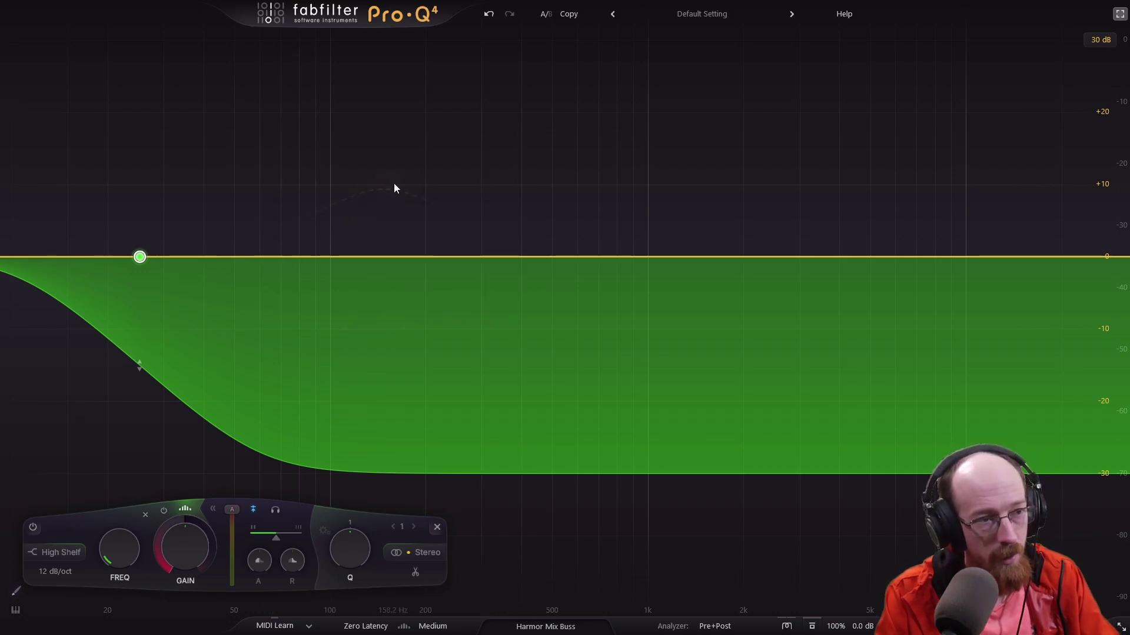
key("space")
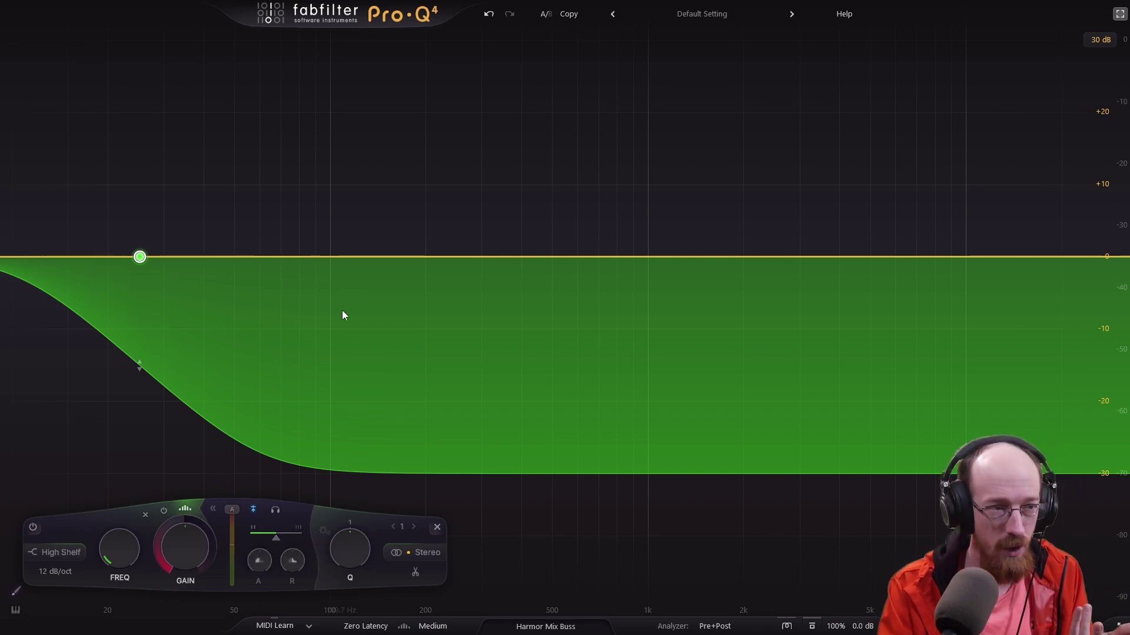
Step: Raise the low shelf's spectral density to 100% and play the song to hear it
mouse_move(276, 535)
mouse_move(275, 537)
left_mouse_down()
mouse_move(300, 537)
mouse_move(254, 537)
mouse_move(283, 536)
left_mouse_up()
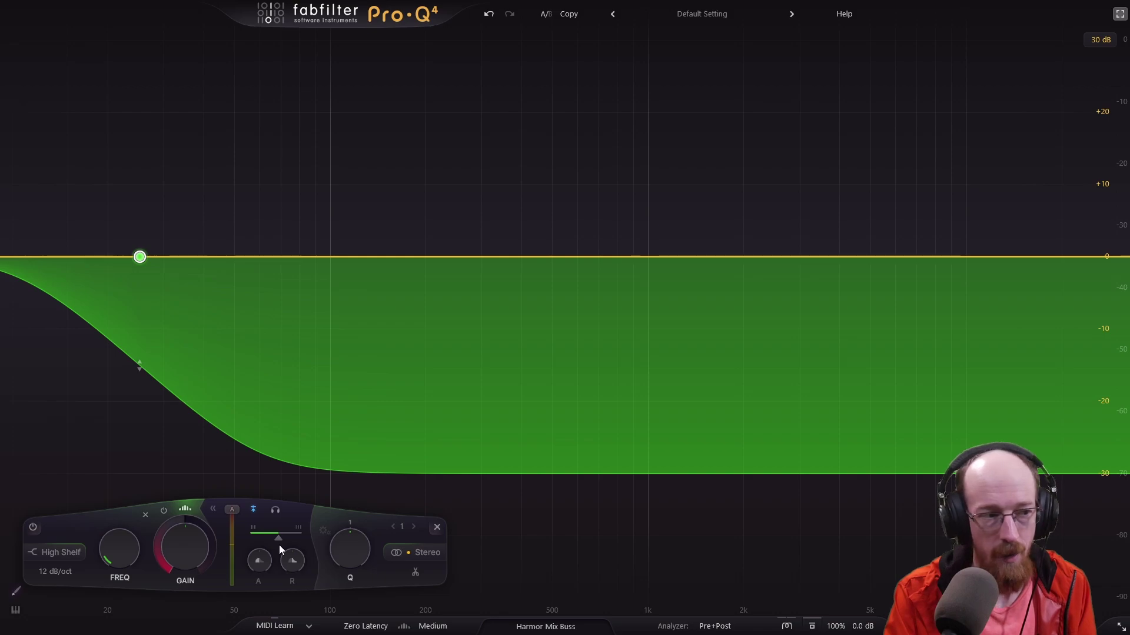
left_click_drag(279, 538, 300, 534)
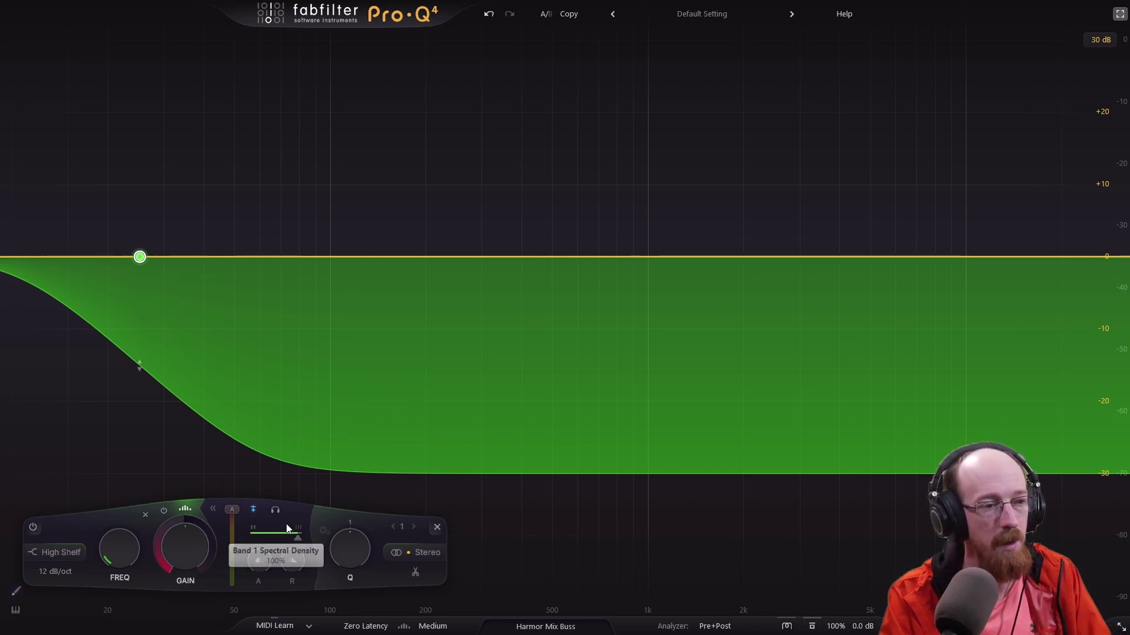
key("space")
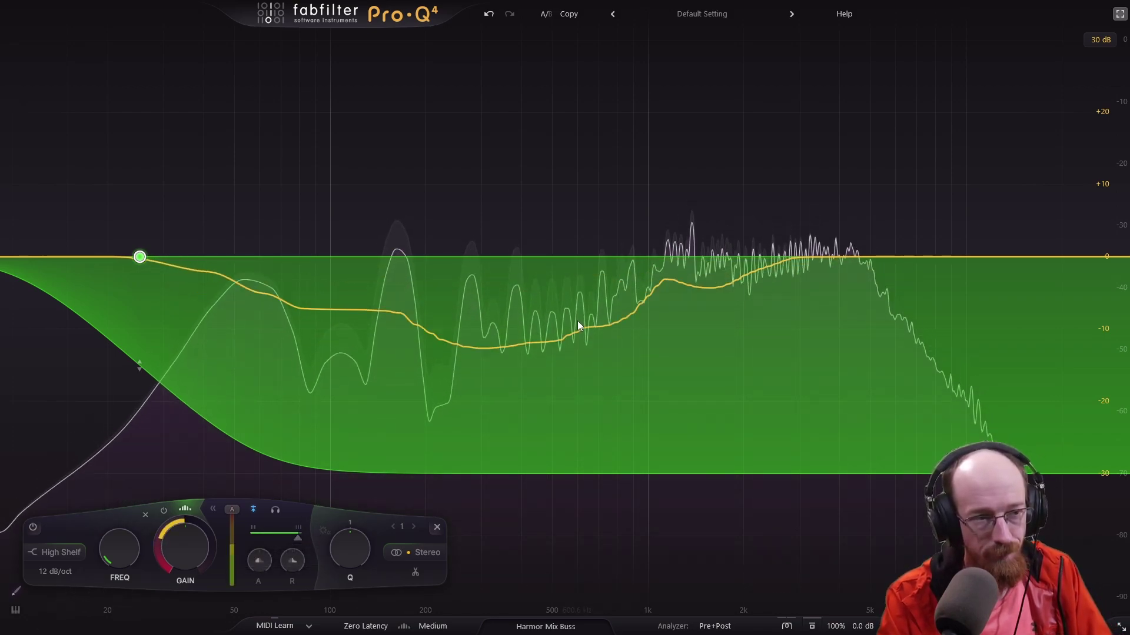